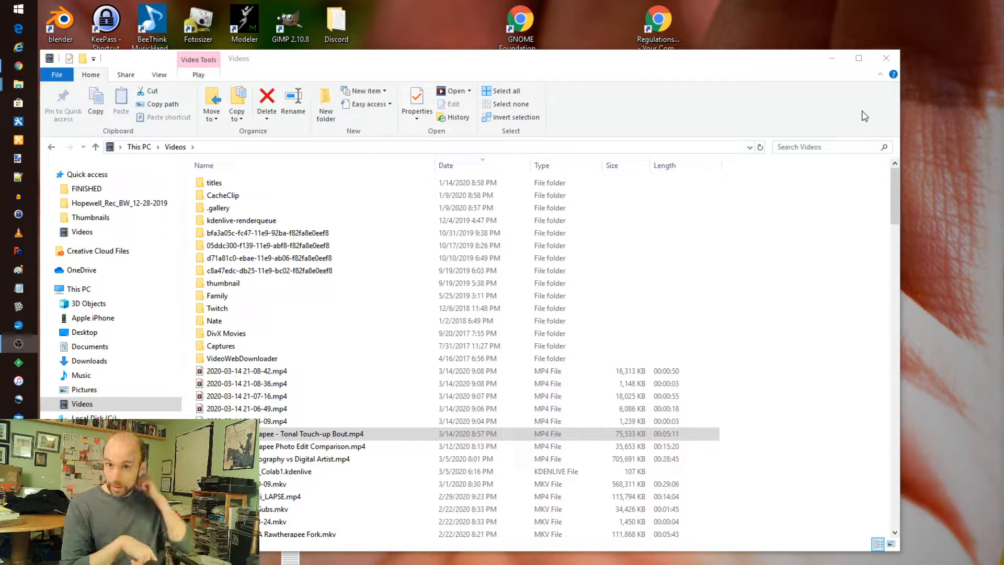
Open the Tonal Touch-up Bout MP4 recording from the Videos folder for playback
{"action": "left_click", "coordinate": [329, 436]}
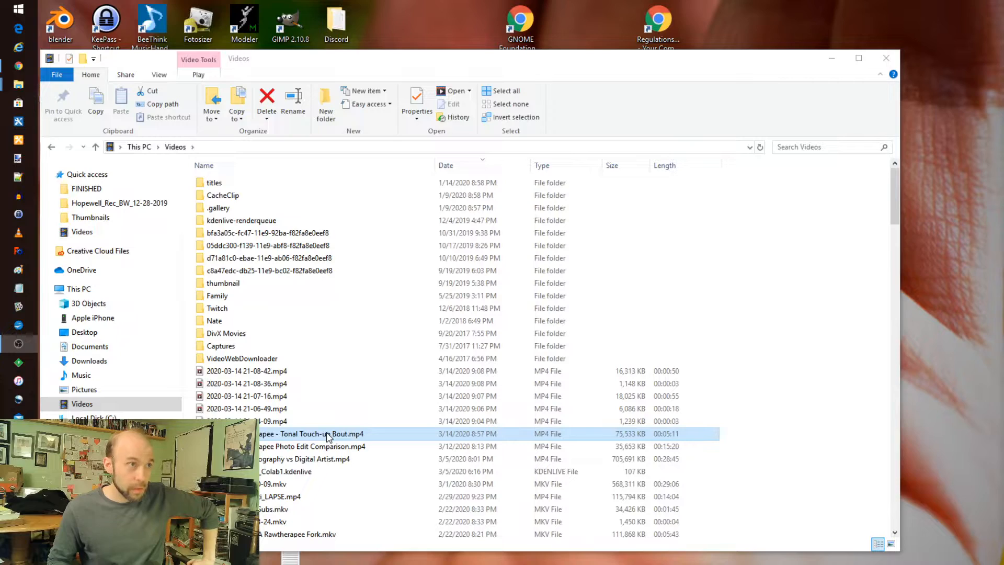
{"action": "double_click", "coordinate": [328, 436]}
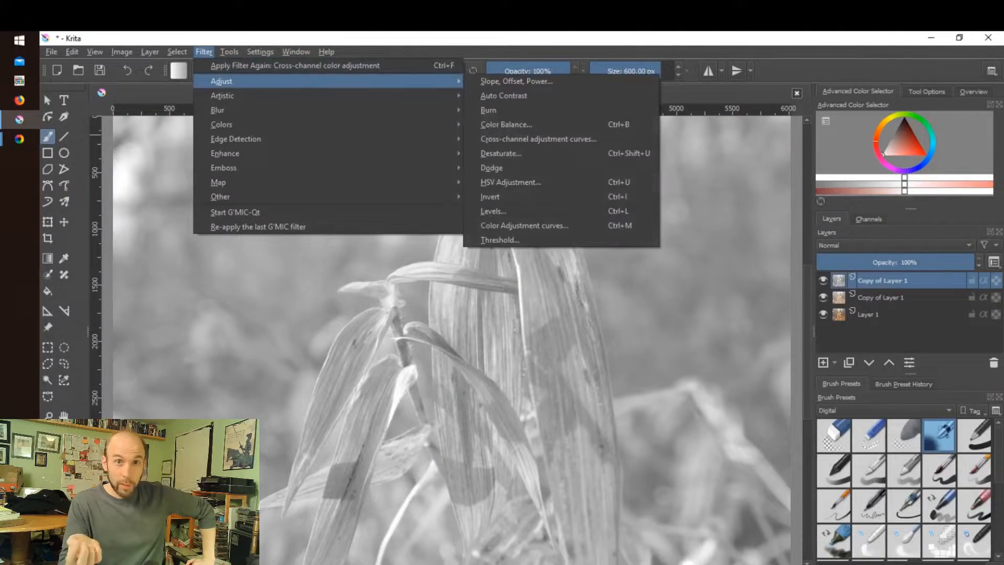
Darken the topmost grayscale layer with a color adjustment curve whose RGBA point has input 30644 and output 10962
{"action": "left_click", "coordinate": [524, 225]}
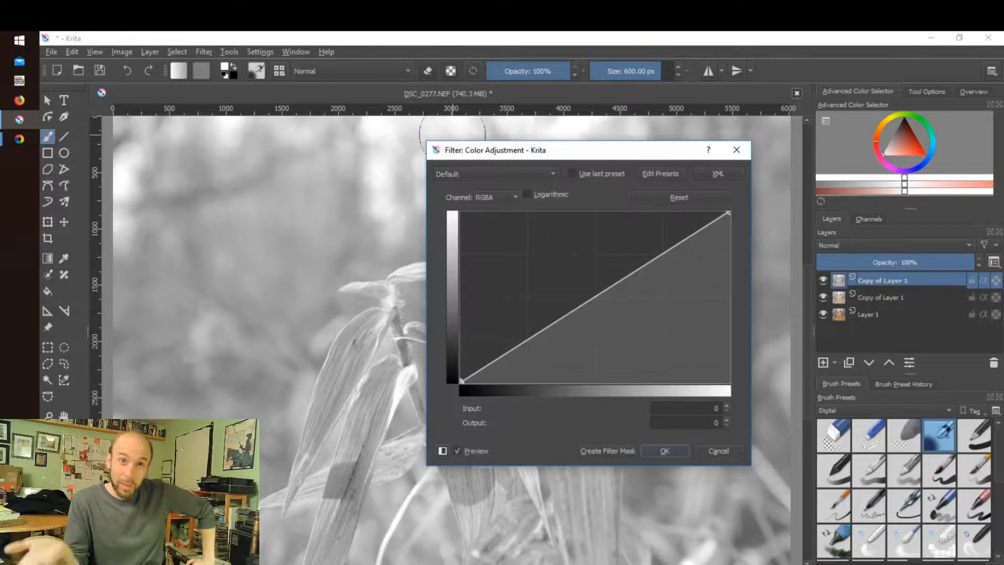
{"action": "left_click_drag", "start_coordinate": [538, 331], "coordinate": [586, 354]}
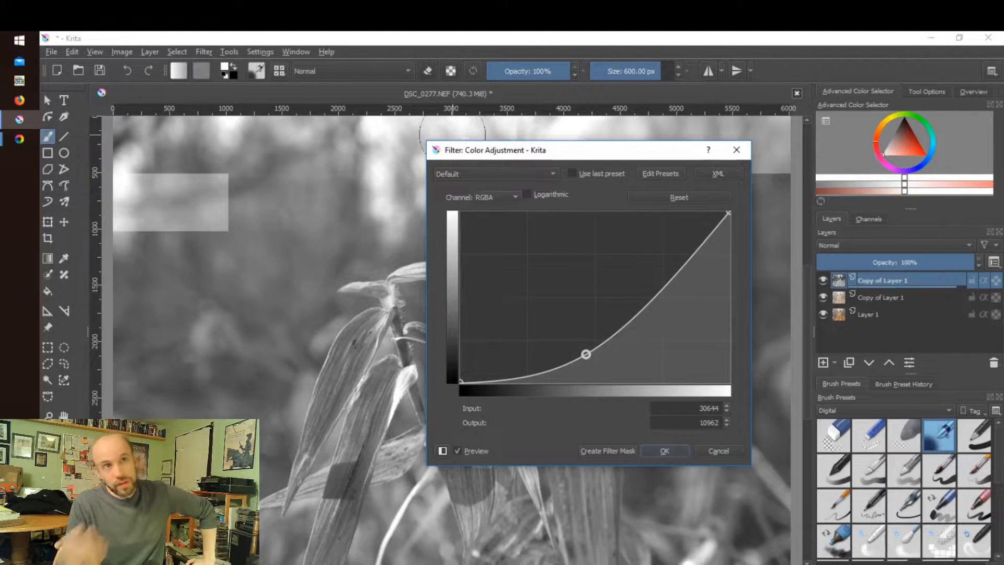
{"action": "left_click", "coordinate": [664, 451]}
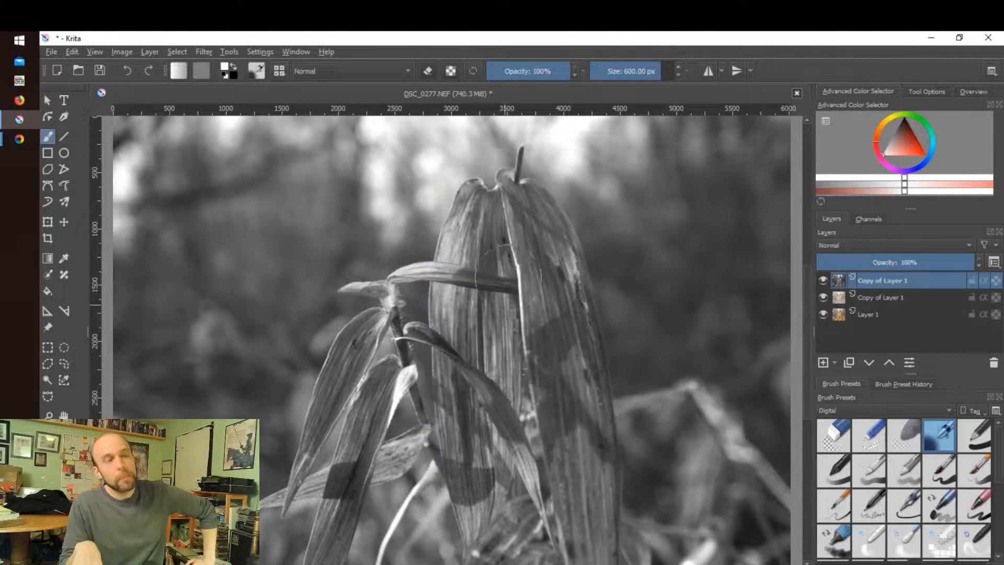
Set the topmost grayscale layer's blending mode to Overlay and its opacity to 80%
{"action": "left_click", "coordinate": [894, 245]}
{"action": "left_click", "coordinate": [836, 356]}
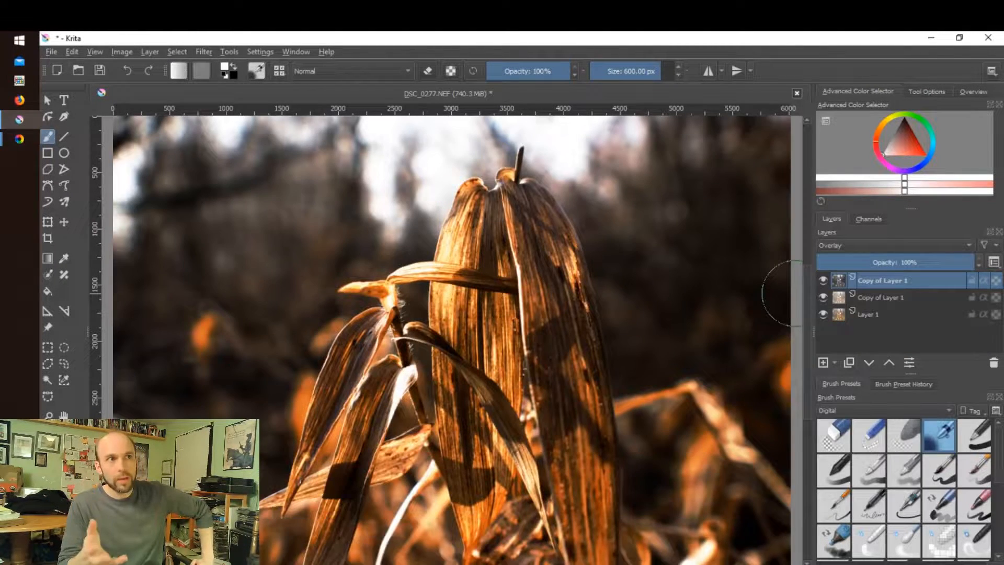
{"action": "left_click", "coordinate": [918, 262]}
{"action": "left_click_drag", "start_coordinate": [918, 262], "coordinate": [926, 262]}
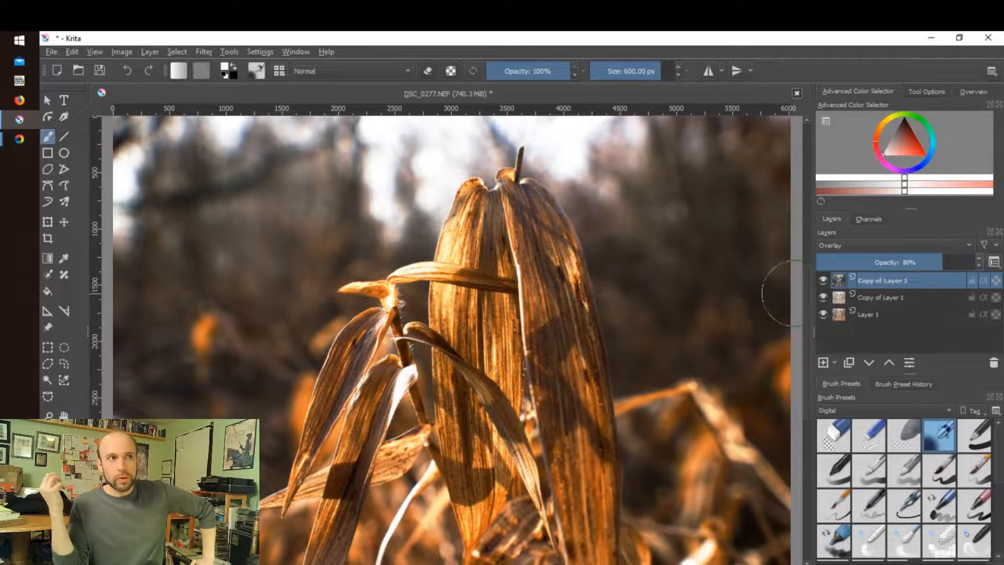
Add a new layer above the others and draw a black vignette gradient on it from the plant outward
{"action": "key", "text": "Insert"}
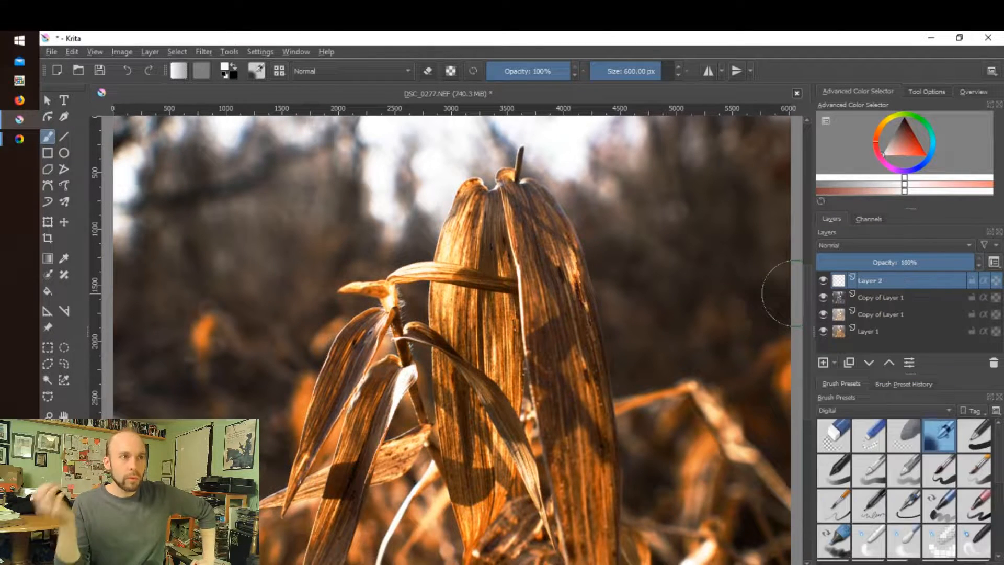
{"action": "key", "text": "g"}
{"action": "key", "text": "d"}
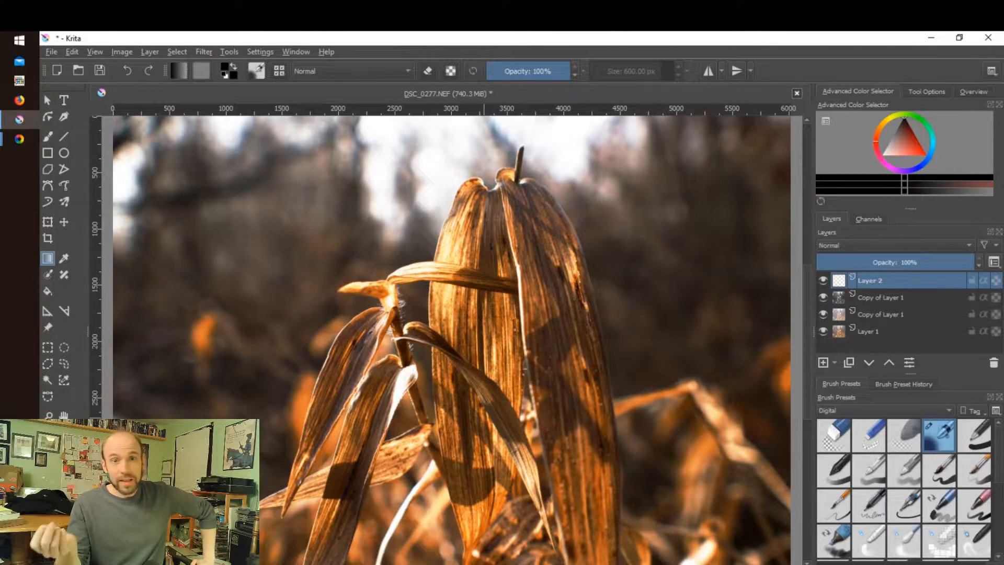
{"action": "scroll", "coordinate": [484, 417], "scroll_direction": "down", "scroll_amount": 3}
{"action": "left_click_drag", "start_coordinate": [481, 397], "coordinate": [680, 250]}
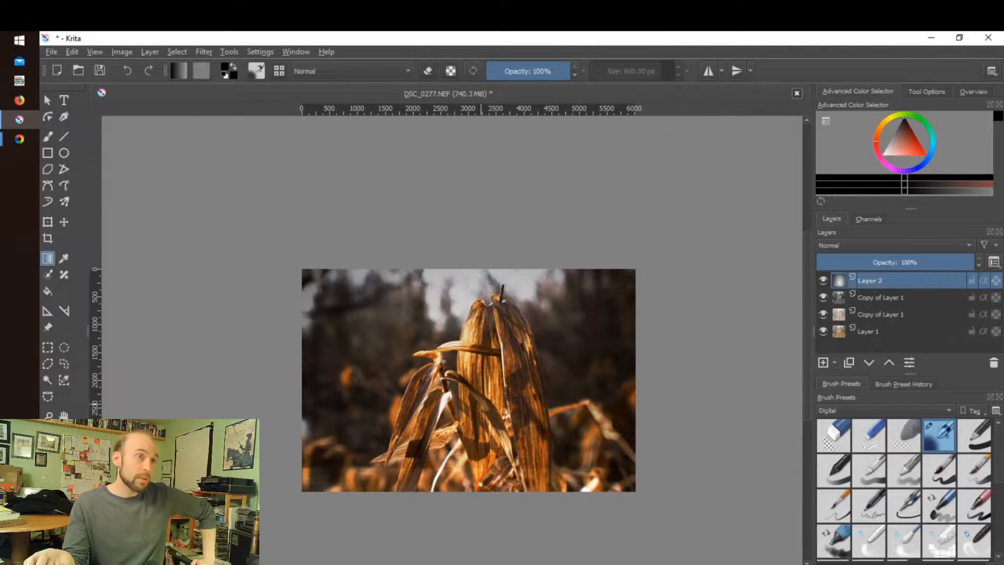
Clear an elliptical area around the plant from the vignette layer and remove the selection
{"action": "key", "text": "j"}
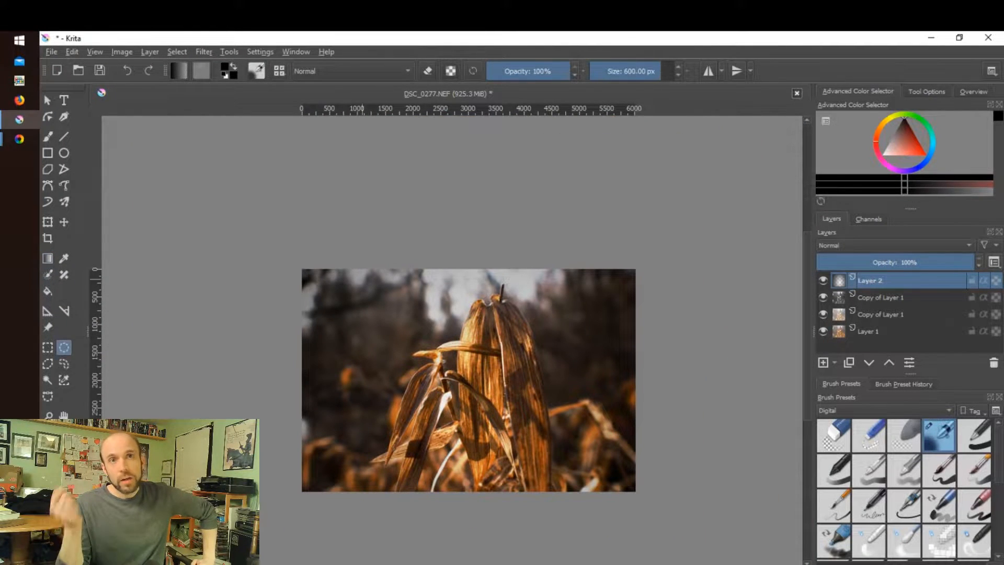
{"action": "left_click_drag", "start_coordinate": [395, 289], "coordinate": [563, 491]}
{"action": "left_click_drag", "start_coordinate": [380, 269], "coordinate": [567, 543]}
{"action": "key", "text": "Delete"}
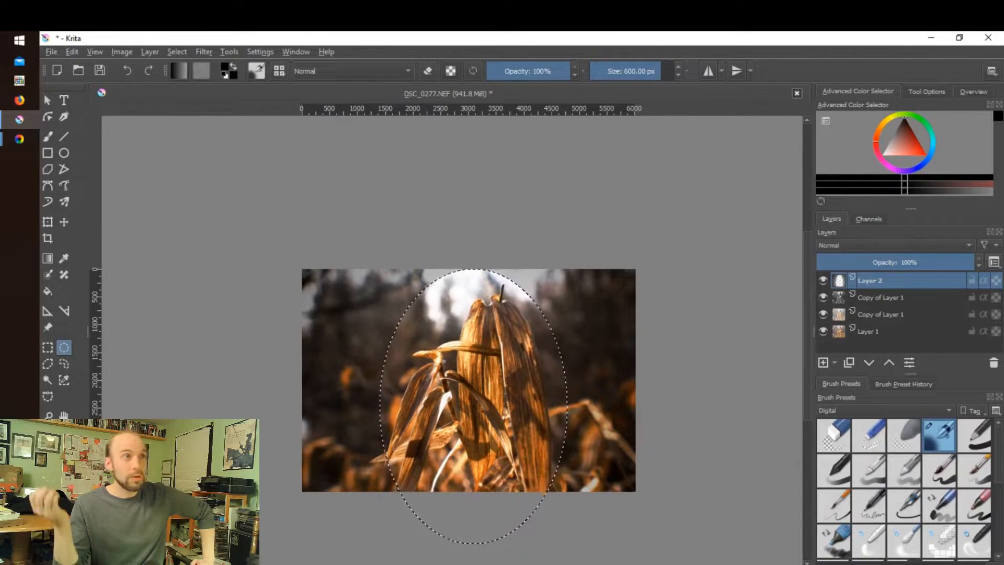
{"action": "key", "text": "ctrl+shift+a"}
Blur the vignette layer to soften the edge of the cleared ellipse
{"action": "left_click", "coordinate": [204, 51]}
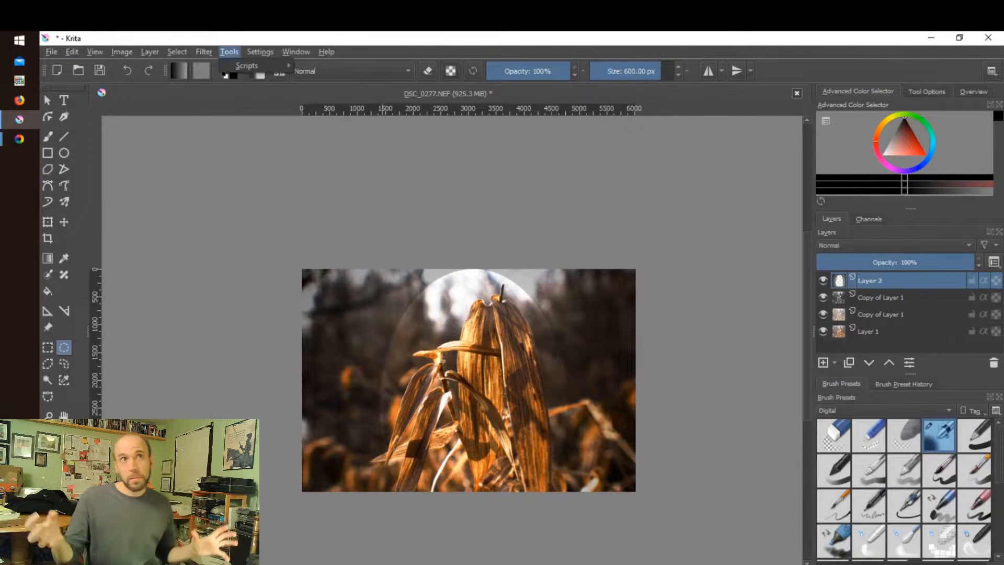
{"action": "mouse_move", "coordinate": [225, 108]}
{"action": "left_click", "coordinate": [445, 122]}
{"action": "key", "text": "Escape"}
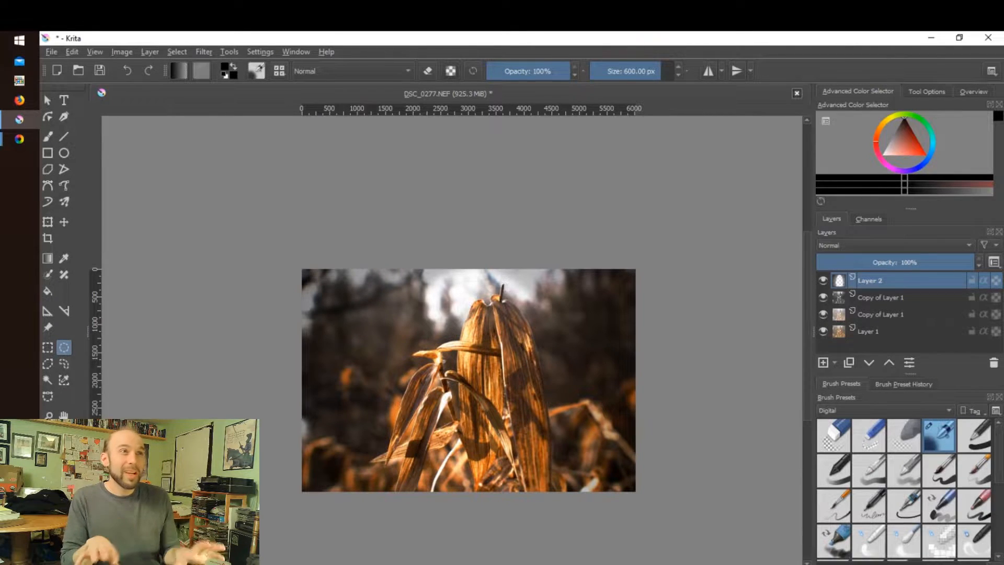
Keep a hidden duplicate of the vignette layer and erase the original over the plant with a 1,000 px brush at 54% opacity
{"action": "key", "text": "ctrl+j"}
{"action": "key", "text": "b"}
{"action": "key", "text": "e"}
{"action": "key", "text": "bracketright"}
{"action": "key", "text": "bracketright"}
{"action": "key", "text": "bracketright"}
{"action": "left_click_drag", "start_coordinate": [524, 71], "coordinate": [531, 71]}
{"action": "left_click", "coordinate": [420, 263]}
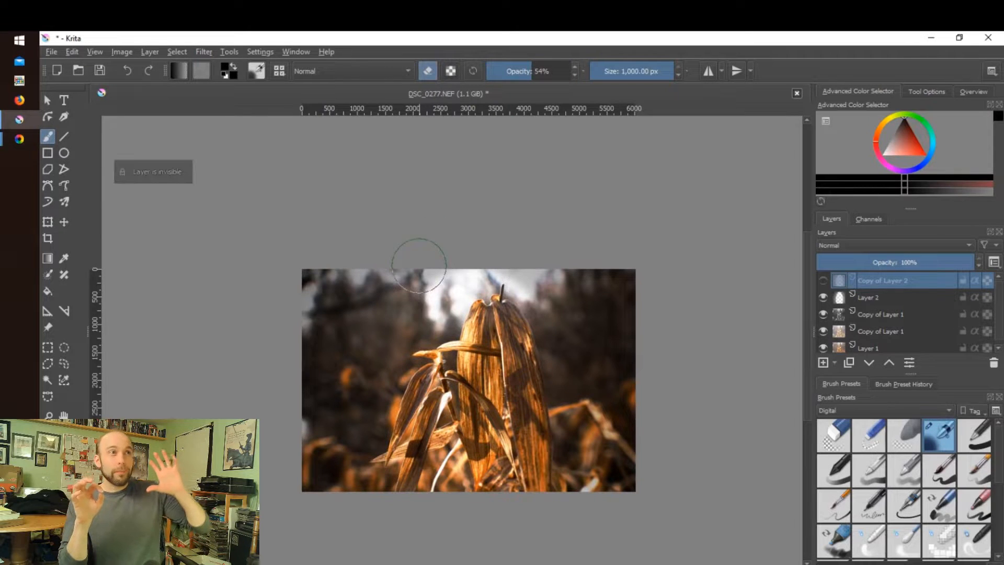
{"action": "key", "text": "Page_Down"}
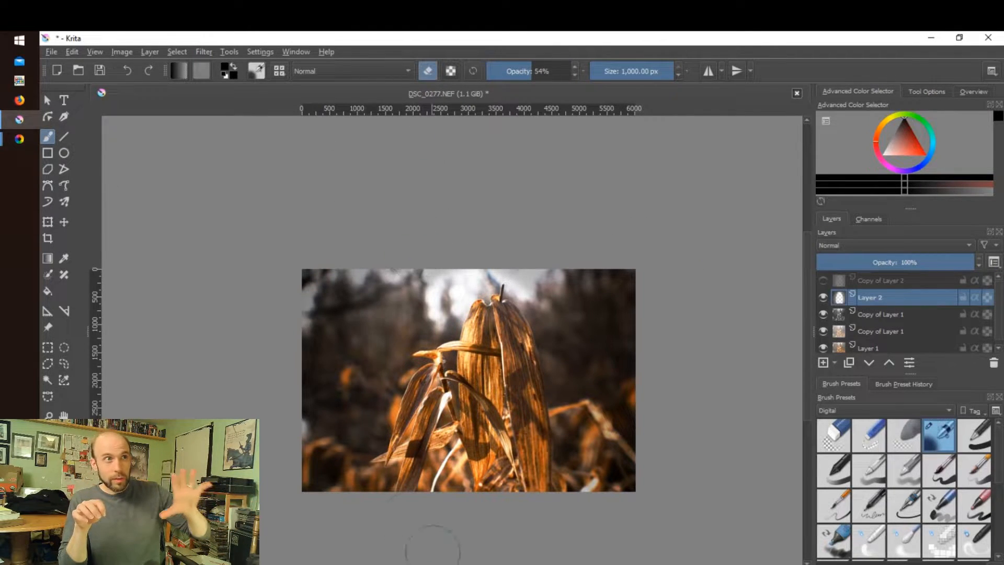
{"action": "left_click_drag", "start_coordinate": [516, 261], "coordinate": [509, 528]}
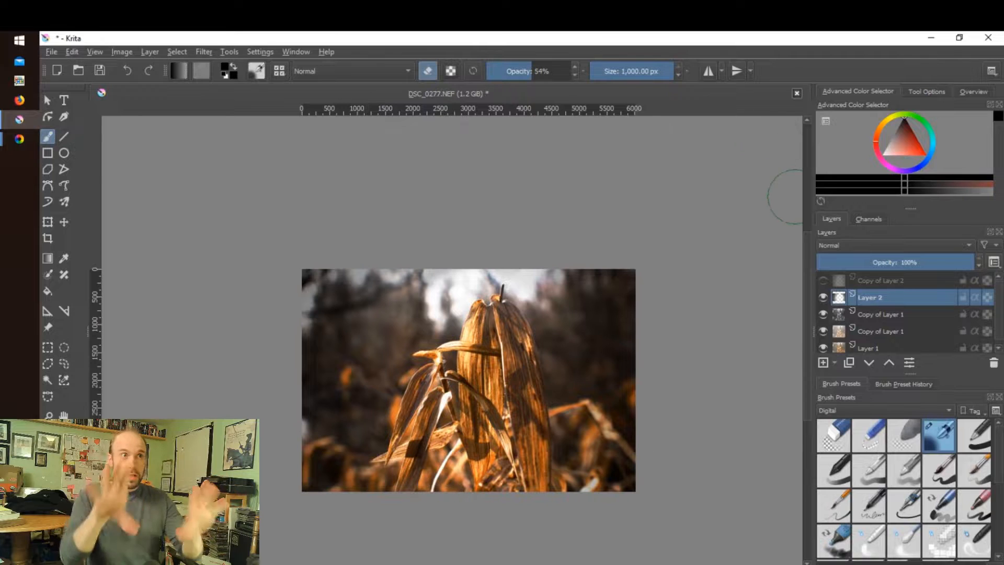
Duplicate the erased vignette layer and set the copy's opacity to 86%
{"action": "left_click", "coordinate": [848, 362]}
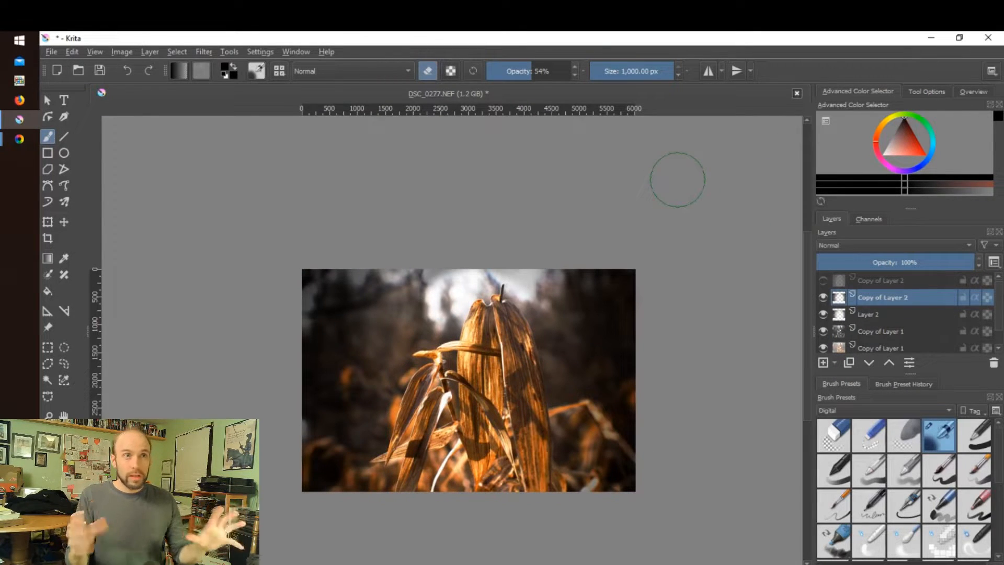
{"action": "left_click", "coordinate": [951, 262]}
{"action": "scroll", "coordinate": [699, 413], "scroll_direction": "down", "scroll_amount": 2}
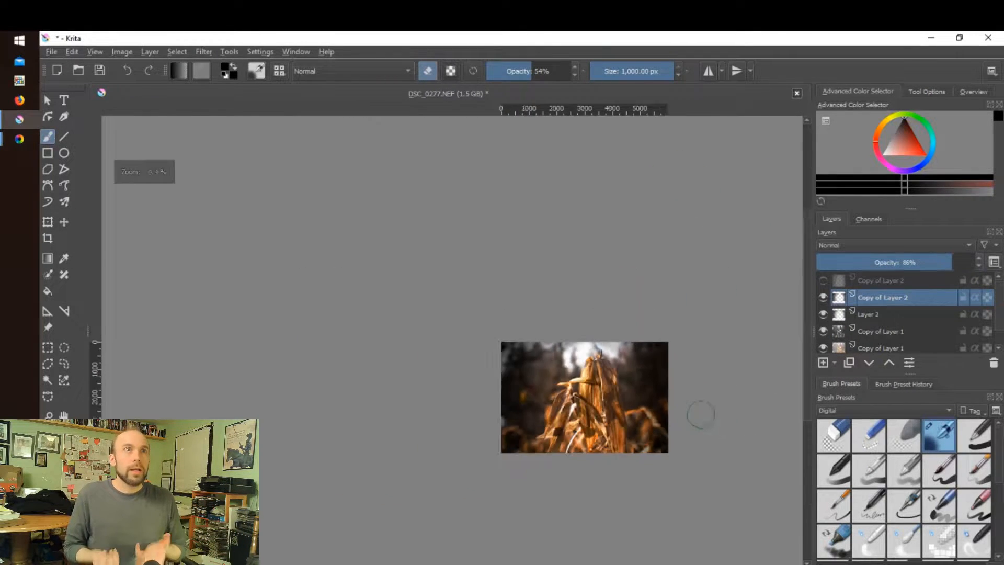
{"action": "scroll", "coordinate": [699, 413], "scroll_direction": "up", "scroll_amount": 3}
{"action": "left_click_drag", "start_coordinate": [591, 564], "coordinate": [517, 564]}
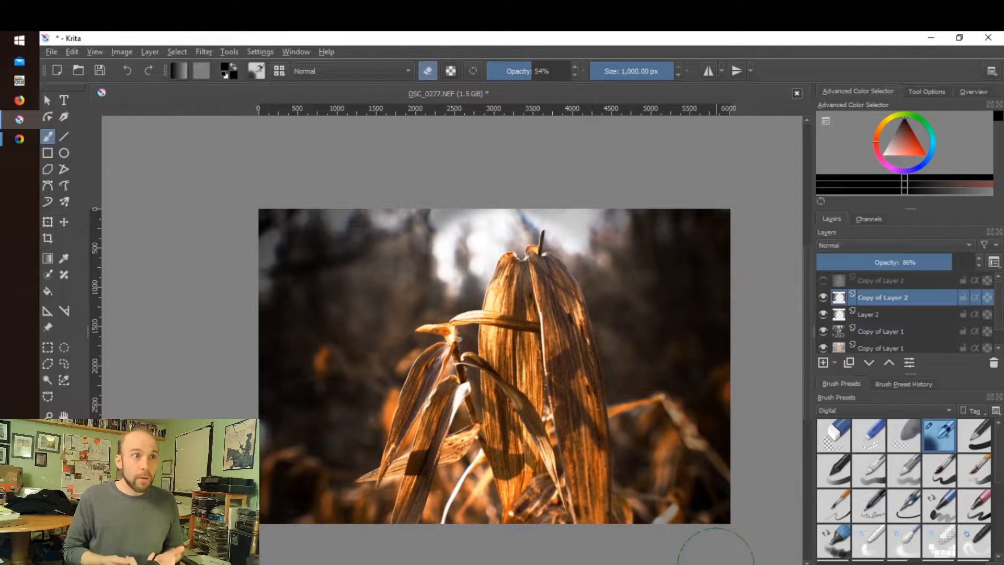
Try to save the image as Glimmer_1 in the FINISHED folder under all supported formats
{"action": "left_click", "coordinate": [51, 51]}
{"action": "left_click", "coordinate": [73, 133]}
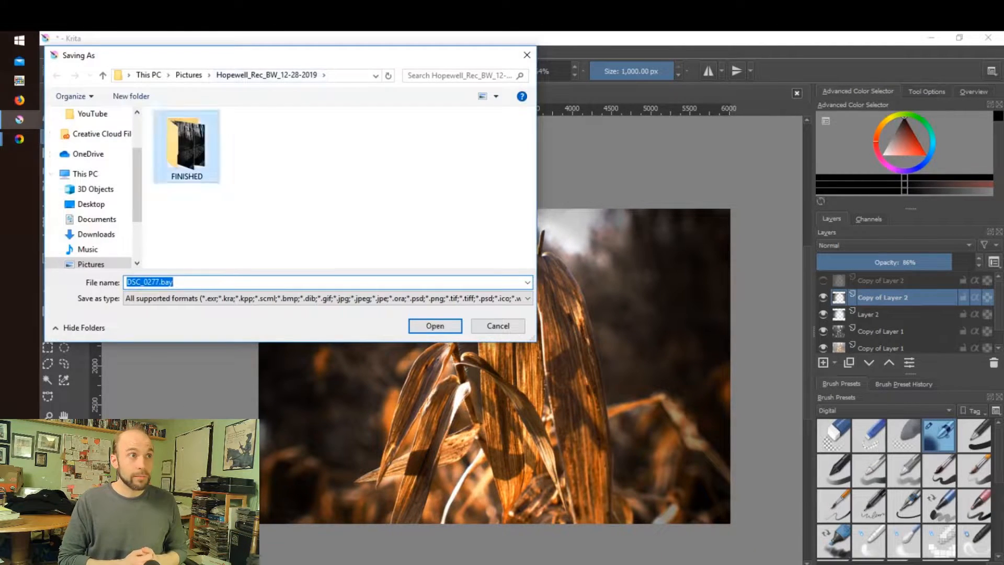
{"action": "double_click", "coordinate": [186, 143]}
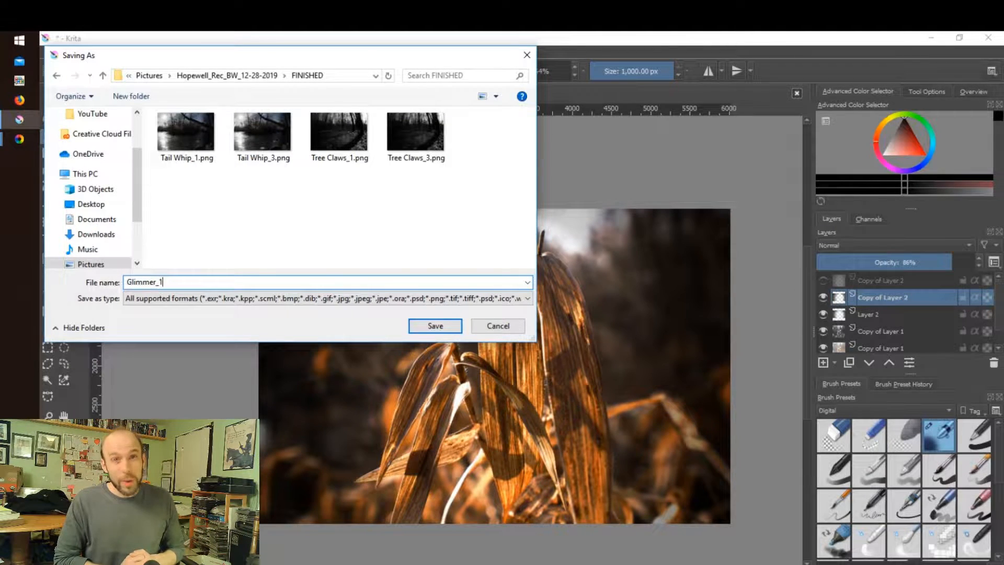
{"action": "key", "text": "Return"}
{"action": "key", "text": "Return"}
Save the full-size image in PNG format as Glimmer_1.png in the FINISHED folder
{"action": "key", "text": "ctrl+shift+s"}
{"action": "left_click", "coordinate": [327, 298]}
{"action": "left_click", "coordinate": [173, 433]}
{"action": "double_click", "coordinate": [186, 144]}
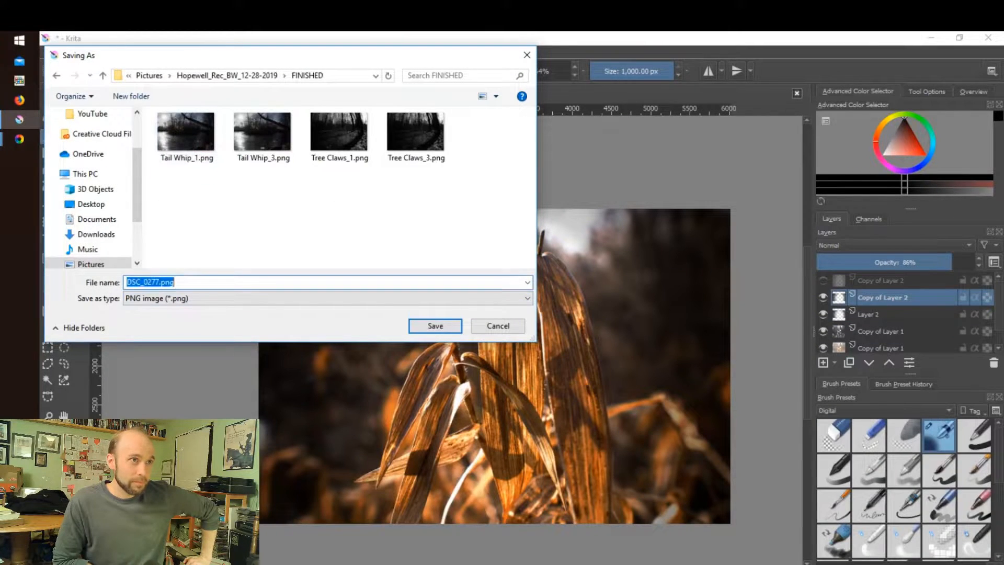
{"action": "key", "text": "Return"}
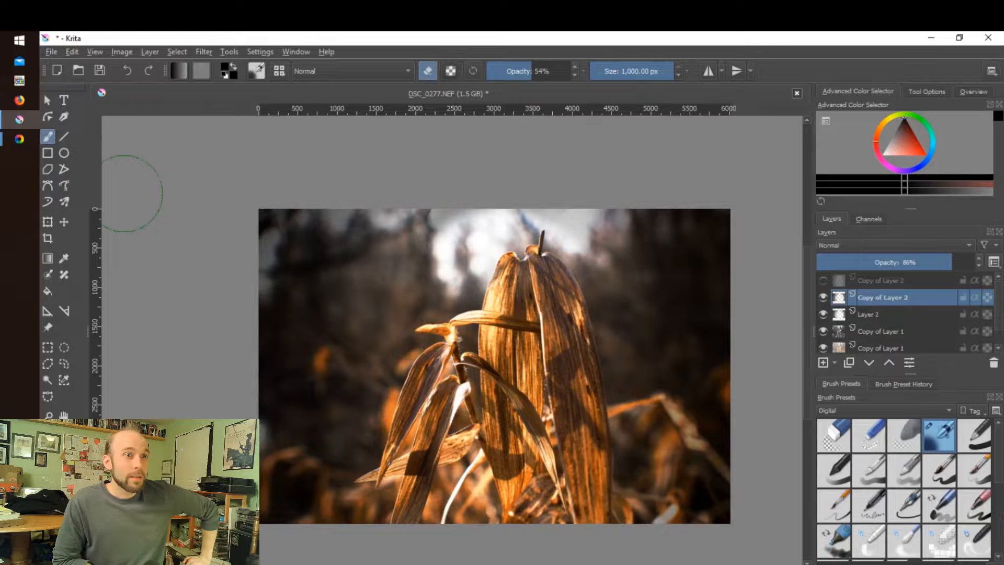
{"action": "key", "text": "alt+f"}
{"action": "key", "text": "a"}
{"action": "key", "text": "Return"}
Scale the image to a width of 850 px with constrained proportions
{"action": "key", "text": "alt+i"}
{"action": "key", "text": "s"}
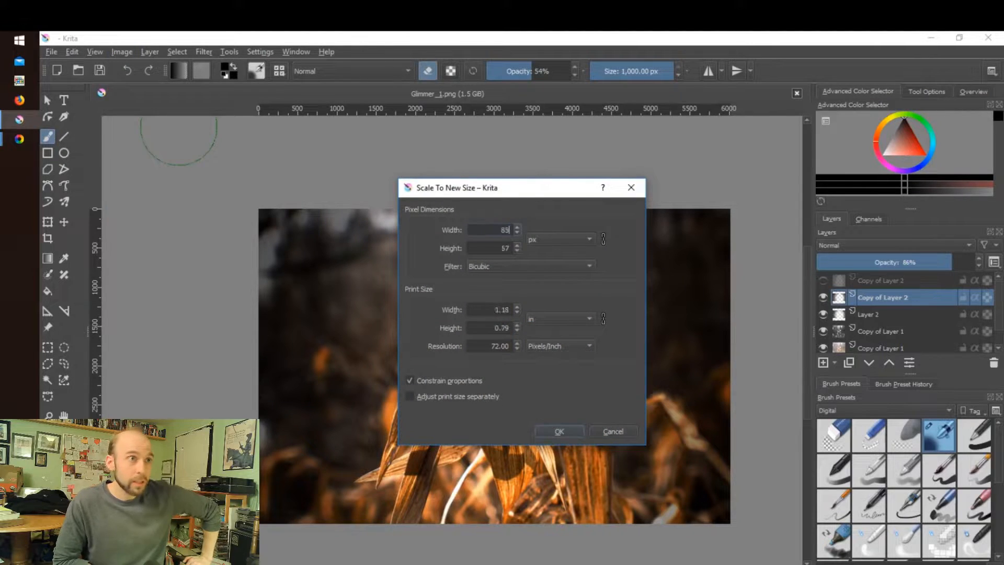
{"action": "type", "text": "850"}
{"action": "key", "text": "Return"}
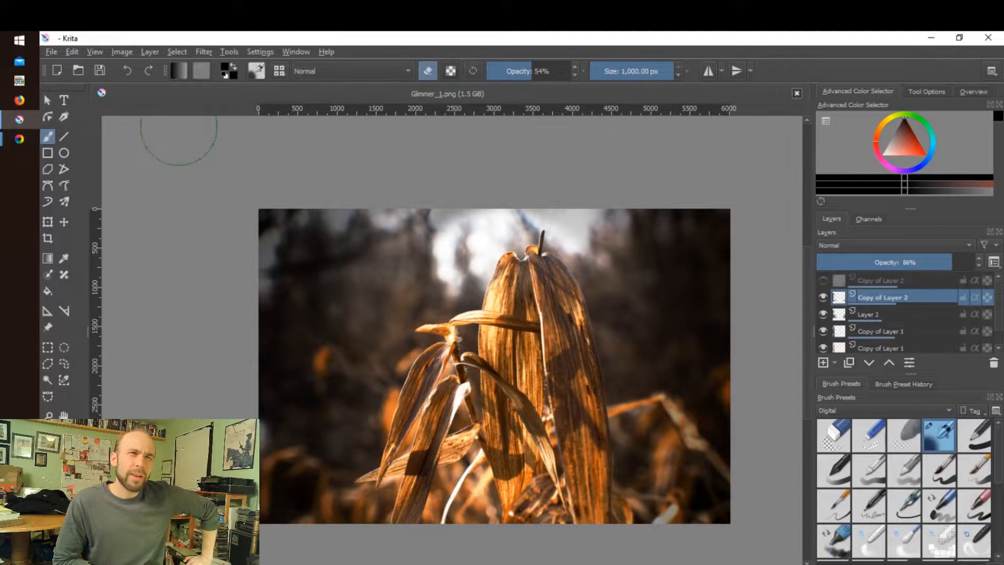
Save the reduced image as Glimmer_3.png in the FINISHED folder
{"action": "key", "text": "alt+f"}
{"action": "key", "text": "a"}
{"action": "key", "text": "BackSpace"}
{"action": "type", "text": "3"}
{"action": "key", "text": "Return"}
{"action": "key", "text": "Return"}
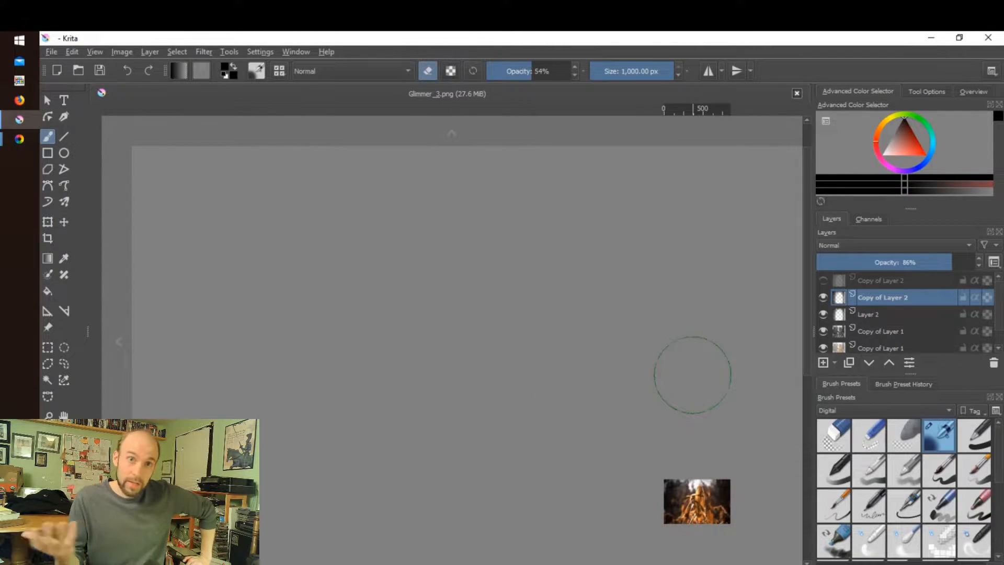
Undo the image scaling
{"action": "key", "text": "ctrl+z"}
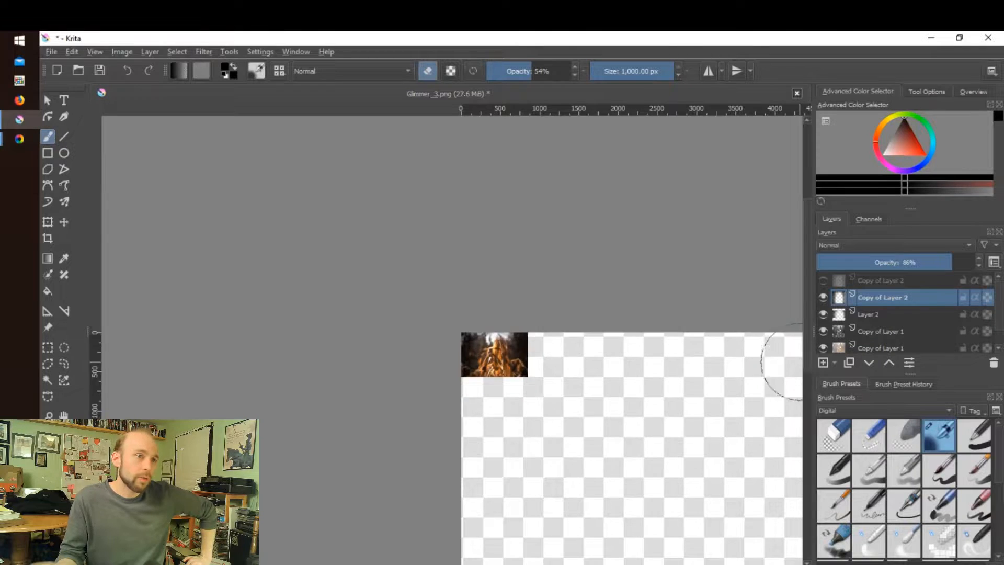
{"action": "left_click_drag", "start_coordinate": [797, 369], "coordinate": [797, 230]}
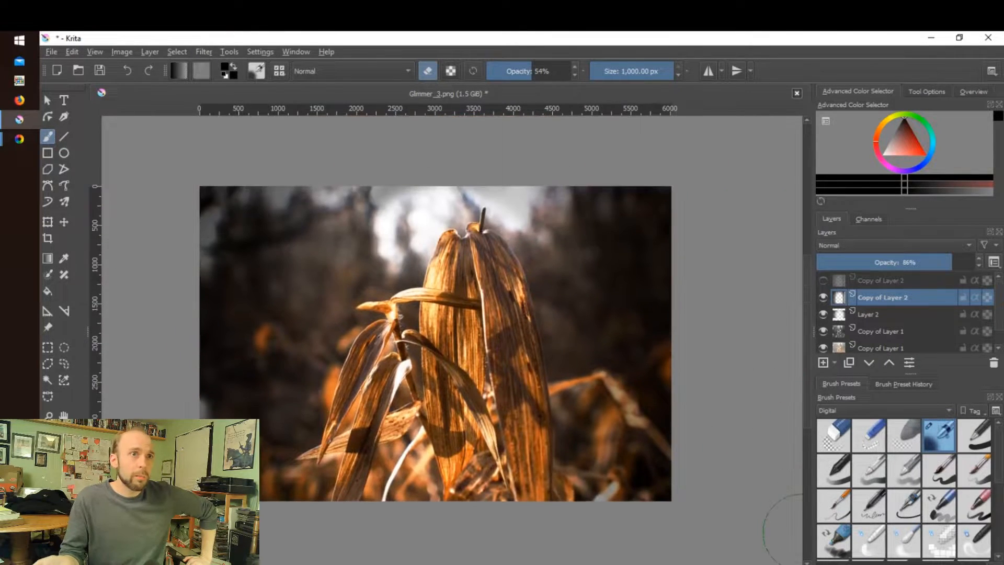
Switch to RawTherapee, enable the Graduated Filter with its on-image handles, and set its strength to 0.24
{"action": "mouse_move", "coordinate": [19, 139]}
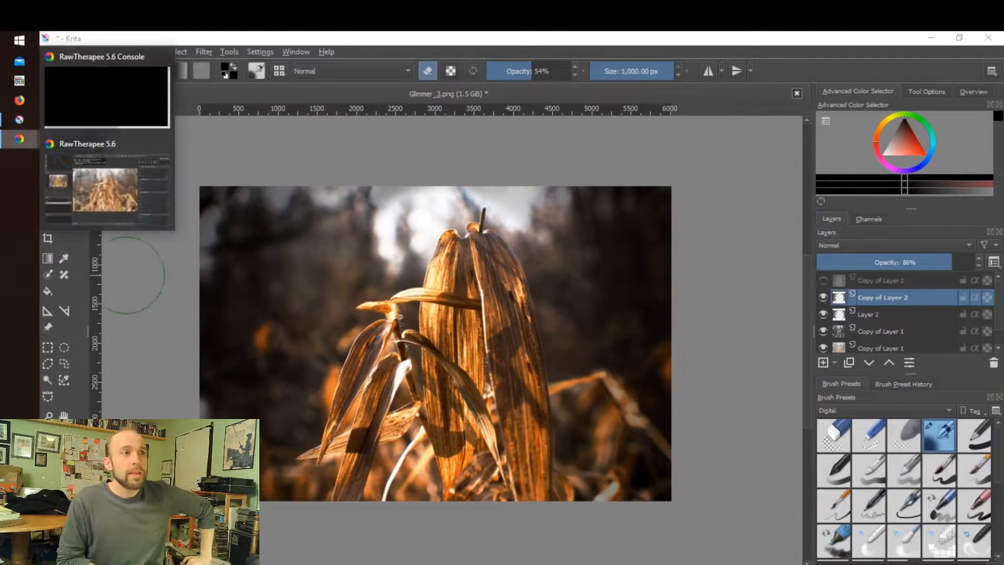
{"action": "left_click", "coordinate": [108, 181]}
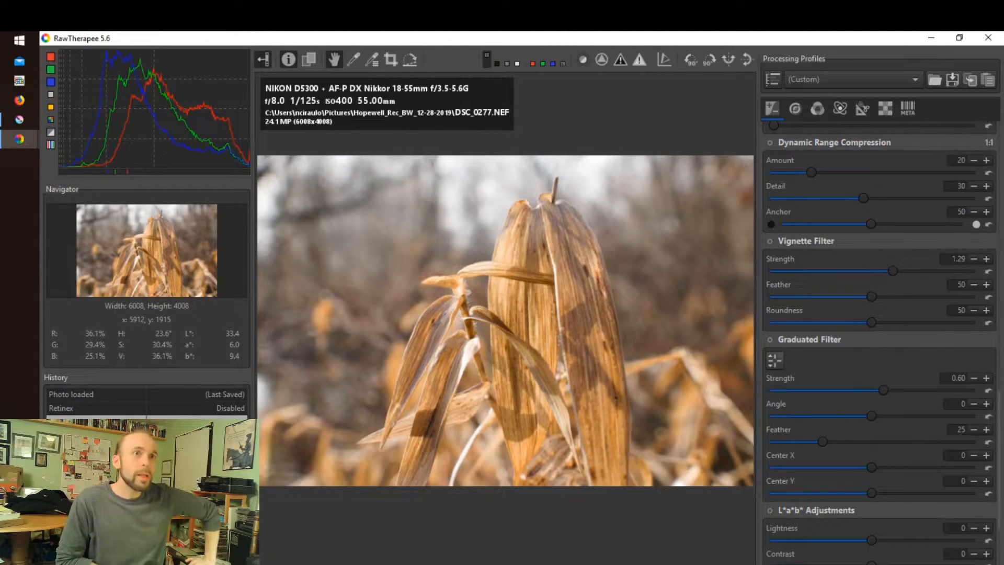
{"action": "left_click", "coordinate": [774, 360]}
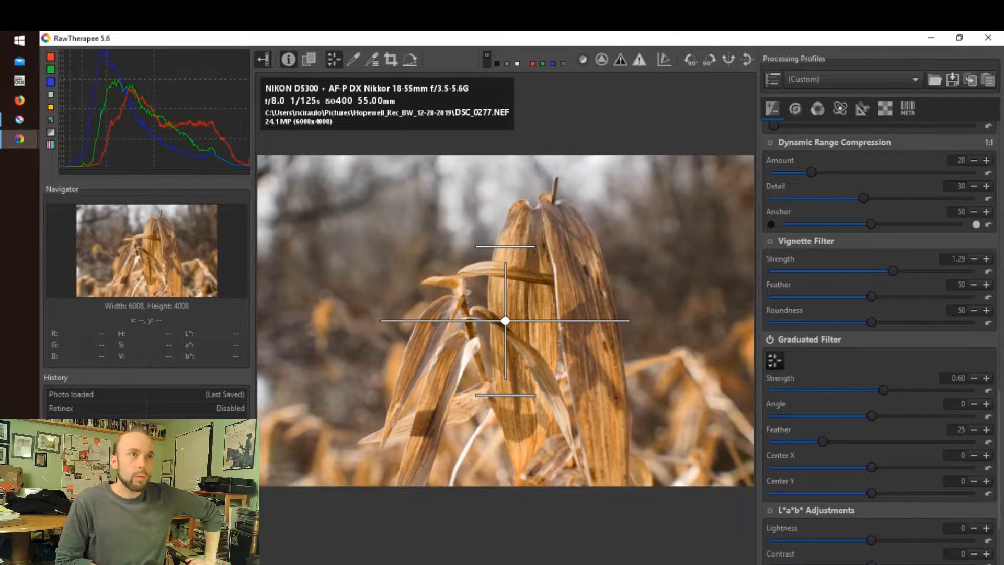
{"action": "scroll", "coordinate": [878, 390], "scroll_direction": "down", "scroll_amount": 4}
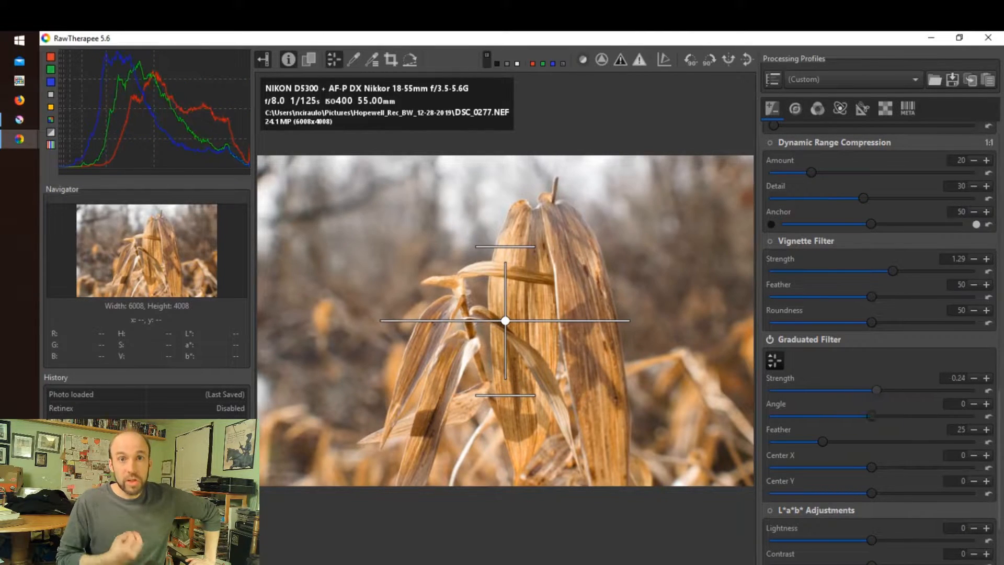
Adjust the graduated filter to angle 86, feather 39 and center X 12, and enable the Vignette Filter at strength 6.00
{"action": "left_click_drag", "start_coordinate": [583, 320], "coordinate": [510, 242]}
{"action": "left_click_drag", "start_coordinate": [579, 295], "coordinate": [751, 335]}
{"action": "scroll", "coordinate": [822, 442], "scroll_direction": "up", "scroll_amount": 5}
{"action": "left_click_drag", "start_coordinate": [601, 317], "coordinate": [505, 220]}
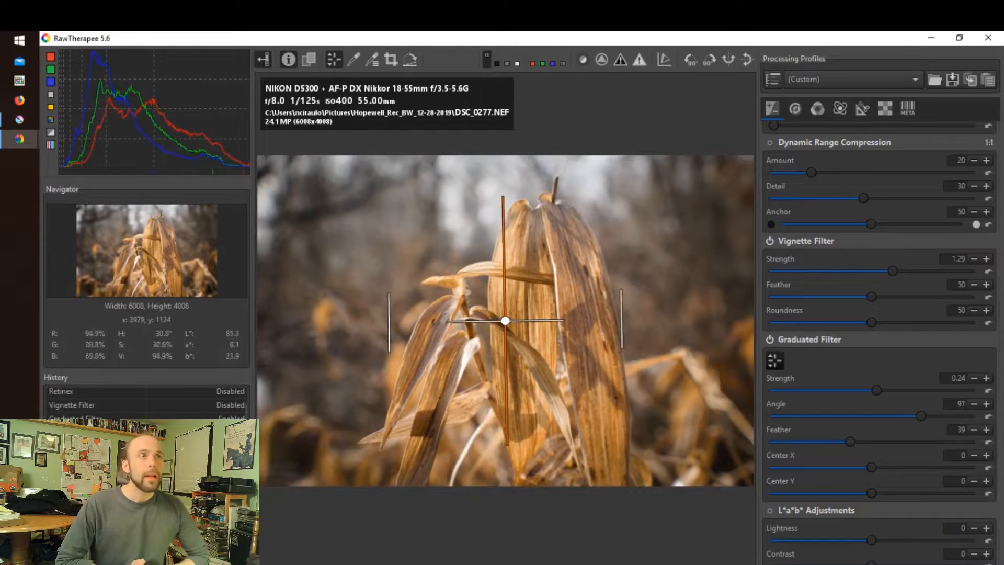
{"action": "left_click_drag", "start_coordinate": [505, 320], "coordinate": [535, 321]}
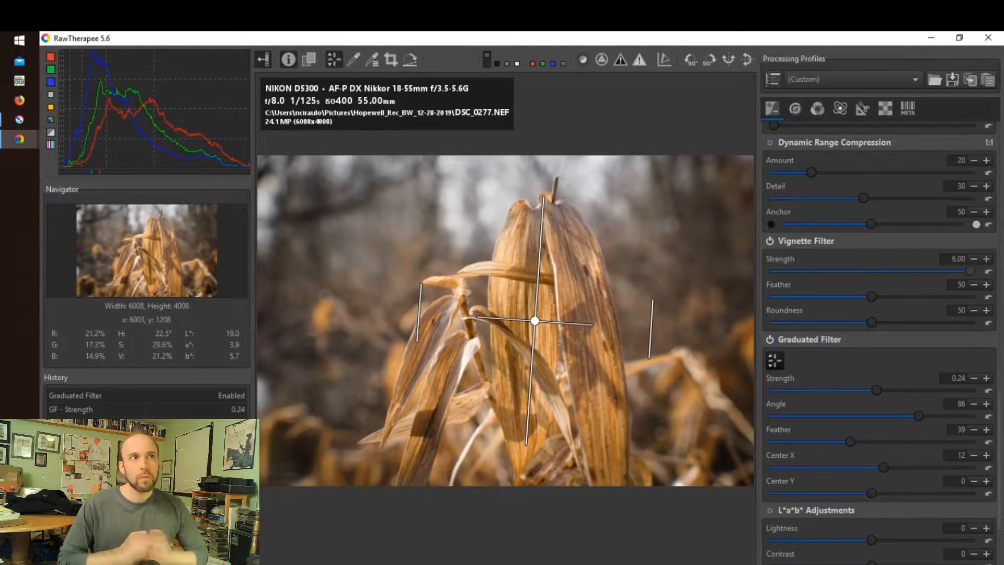
Look through the Color, Detail and Advanced tools for further adjustment options
{"action": "scroll", "coordinate": [936, 271], "scroll_direction": "down", "scroll_amount": 5}
{"action": "left_click", "coordinate": [818, 108]}
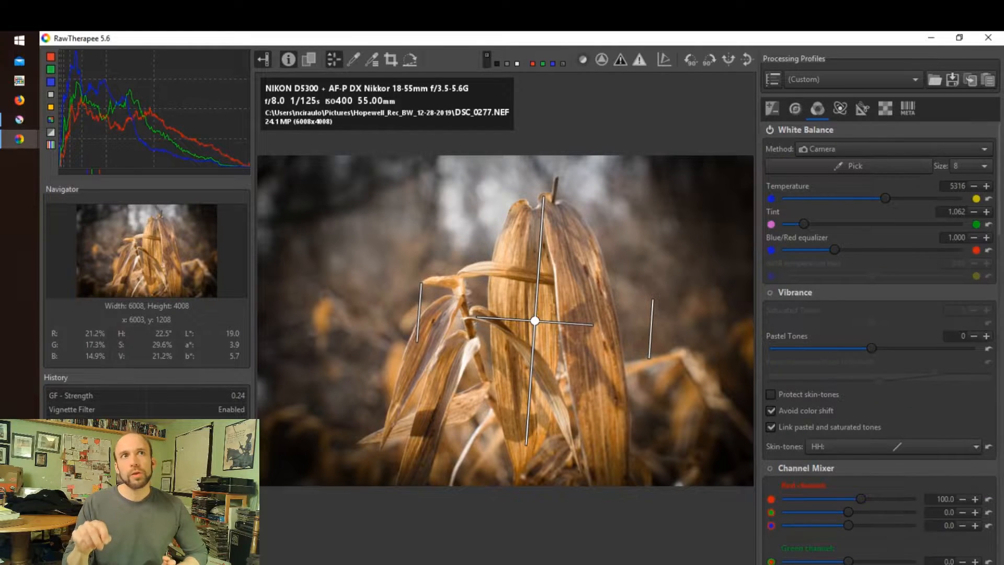
{"action": "scroll", "coordinate": [837, 389], "scroll_direction": "down", "scroll_amount": 10}
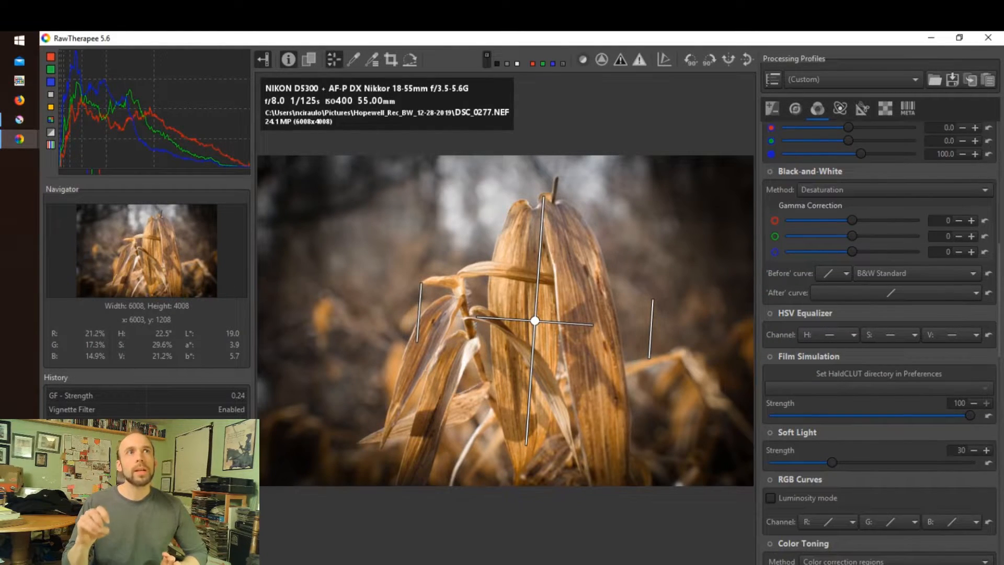
{"action": "scroll", "coordinate": [878, 366], "scroll_direction": "down", "scroll_amount": 10}
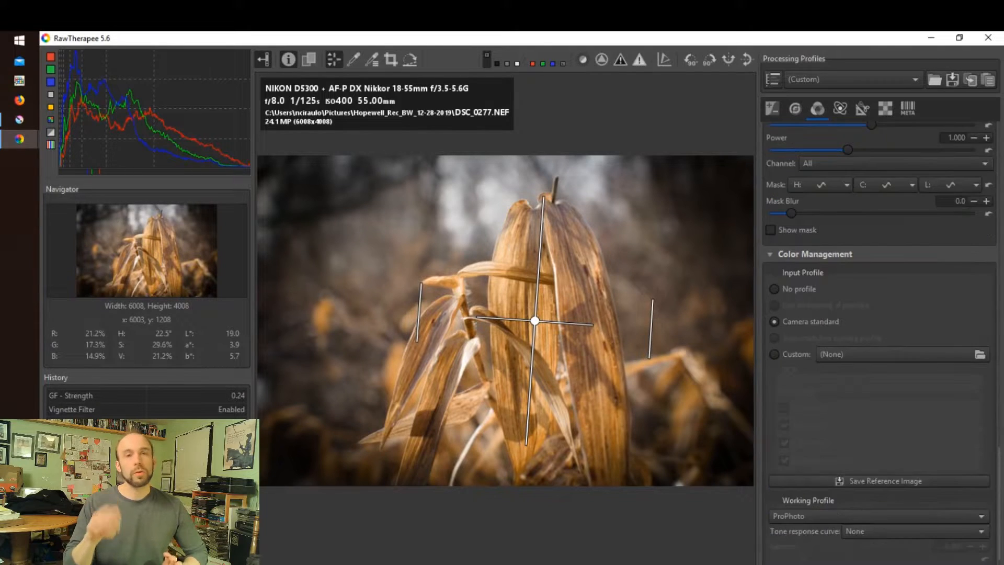
{"action": "scroll", "coordinate": [879, 366], "scroll_direction": "down", "scroll_amount": 3}
{"action": "scroll", "coordinate": [878, 366], "scroll_direction": "up", "scroll_amount": 20}
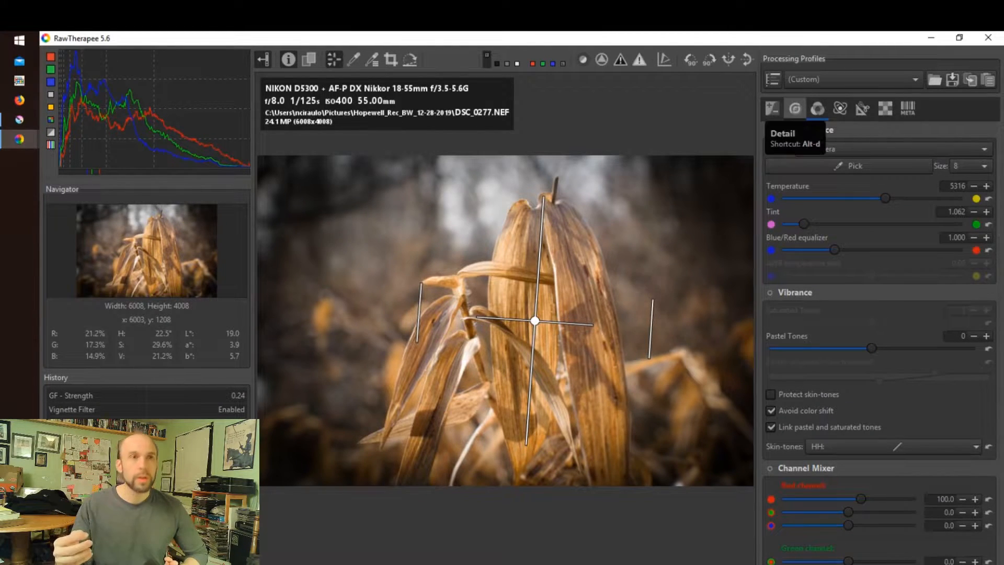
{"action": "left_click", "coordinate": [795, 109]}
{"action": "scroll", "coordinate": [879, 345], "scroll_direction": "down", "scroll_amount": 15}
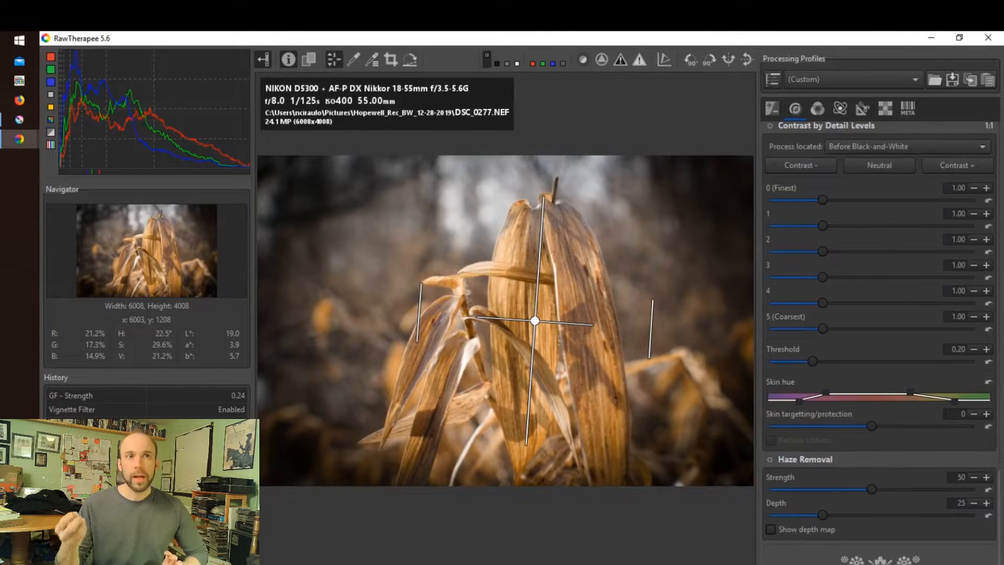
{"action": "left_click", "coordinate": [840, 109]}
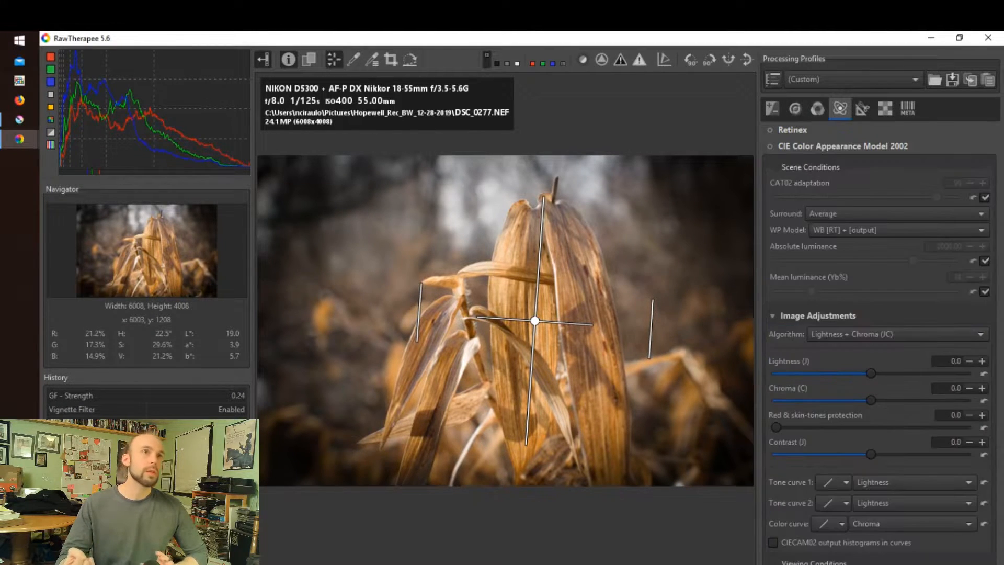
Enable Vibrance in the color tools and set its pastel tones to 22
{"action": "left_click", "coordinate": [817, 109]}
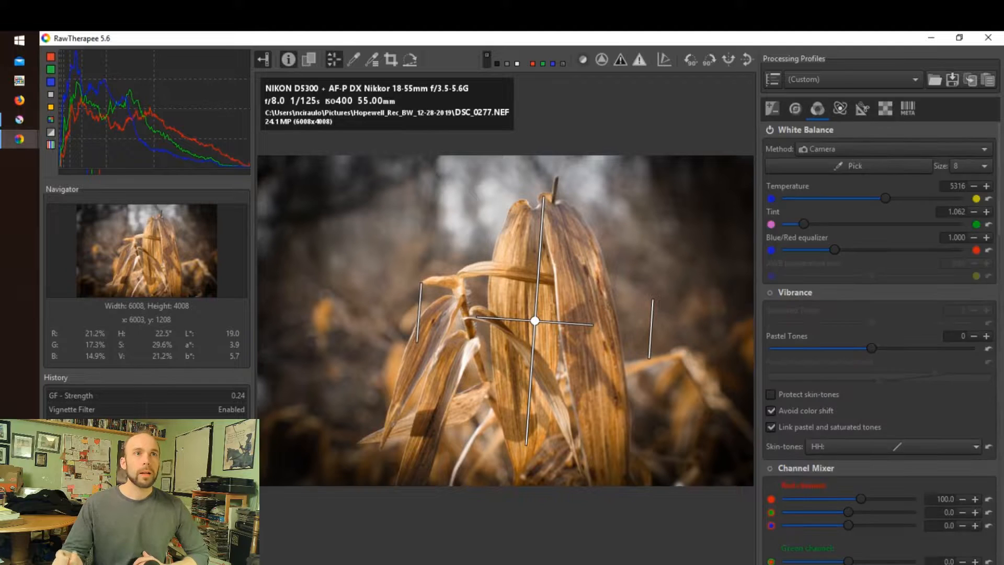
{"action": "scroll", "coordinate": [879, 339], "scroll_direction": "down", "scroll_amount": 5}
{"action": "left_click", "coordinate": [770, 189]}
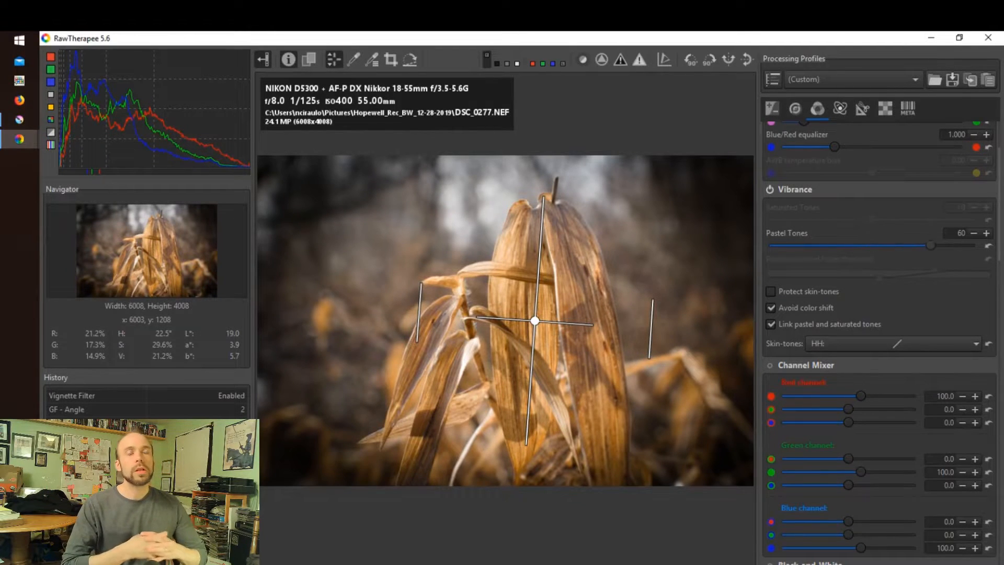
{"action": "left_click_drag", "start_coordinate": [927, 246], "coordinate": [904, 245]}
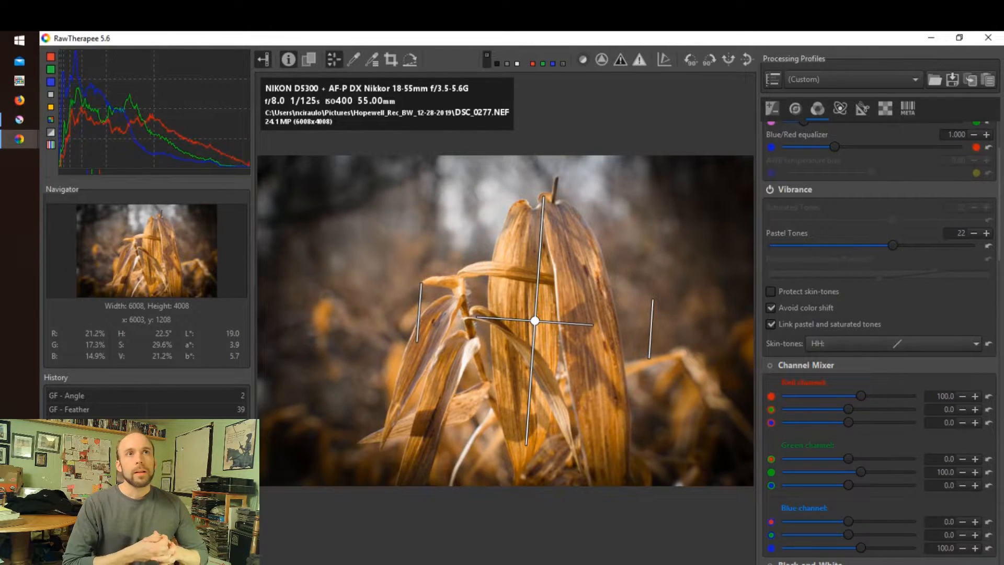
Enable Color Toning with color correction regions and set the region's saturation to 4
{"action": "scroll", "coordinate": [879, 340], "scroll_direction": "down", "scroll_amount": 5}
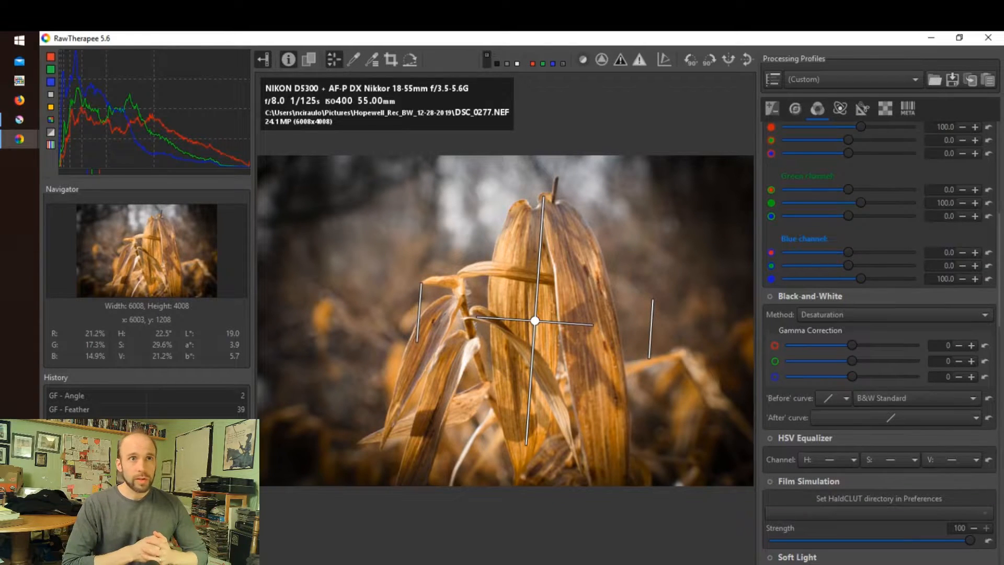
{"action": "scroll", "coordinate": [878, 340], "scroll_direction": "down", "scroll_amount": 2}
{"action": "scroll", "coordinate": [878, 340], "scroll_direction": "down", "scroll_amount": 11}
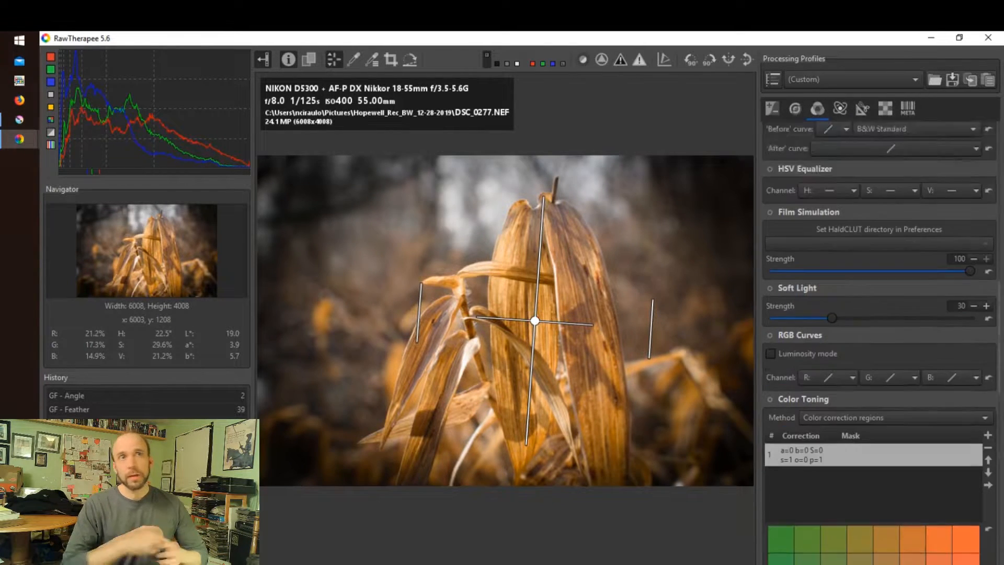
{"action": "scroll", "coordinate": [878, 339], "scroll_direction": "up", "scroll_amount": 6}
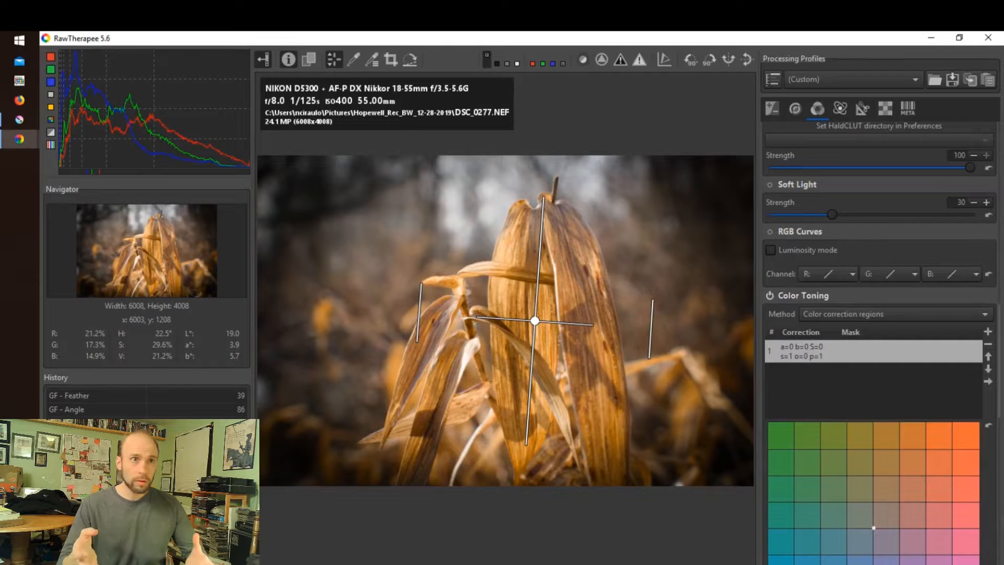
{"action": "scroll", "coordinate": [878, 340], "scroll_direction": "down", "scroll_amount": 6}
{"action": "mouse_move", "coordinate": [865, 313]}
{"action": "left_mouse_down"}
{"action": "mouse_move", "coordinate": [940, 313]}
{"action": "mouse_move", "coordinate": [885, 313]}
{"action": "left_mouse_up"}
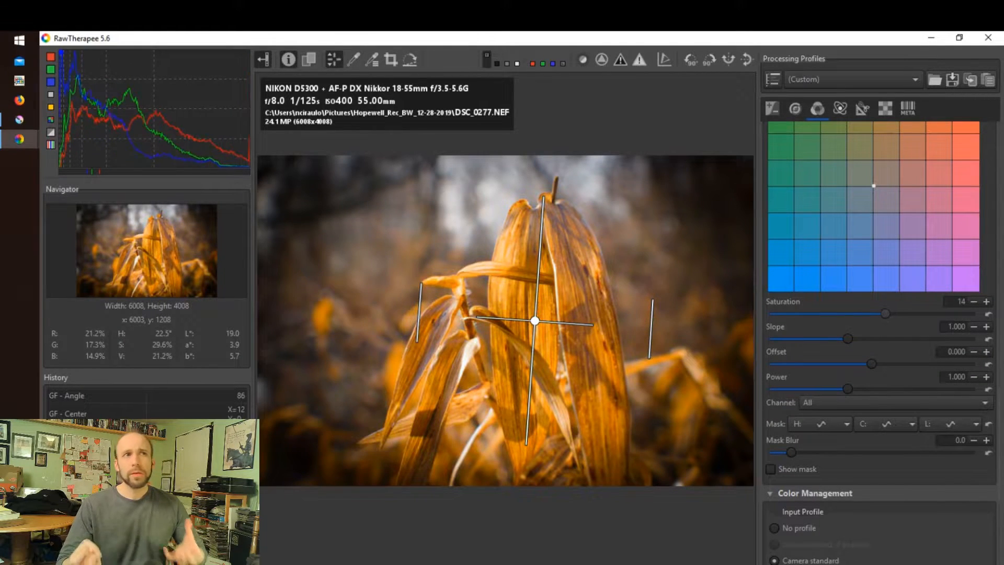
Look through the Color Management settings and the sharpening, contrast and noise reduction tools
{"action": "scroll", "coordinate": [878, 340], "scroll_direction": "down", "scroll_amount": 7}
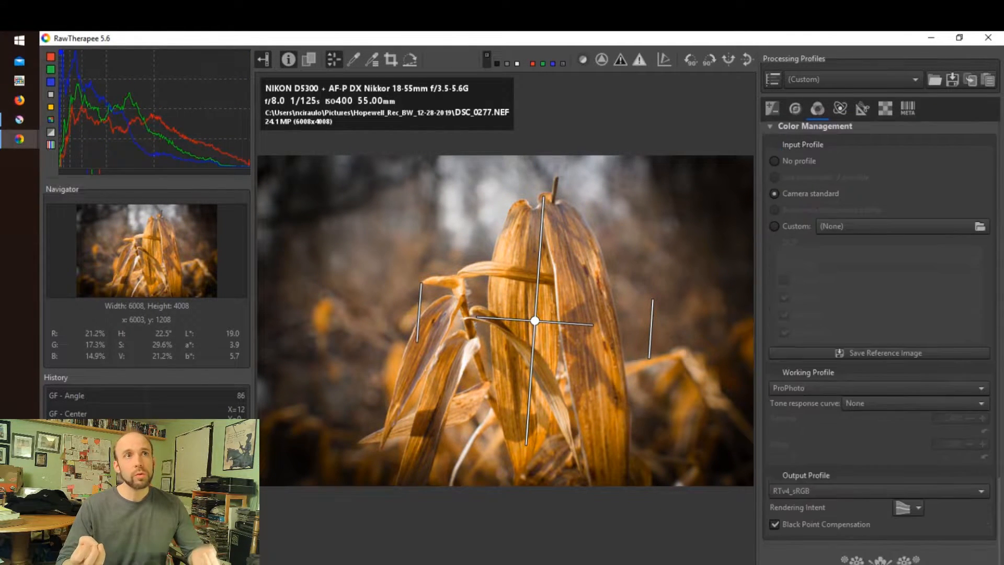
{"action": "scroll", "coordinate": [878, 340], "scroll_direction": "up", "scroll_amount": 20}
{"action": "left_click", "coordinate": [794, 108]}
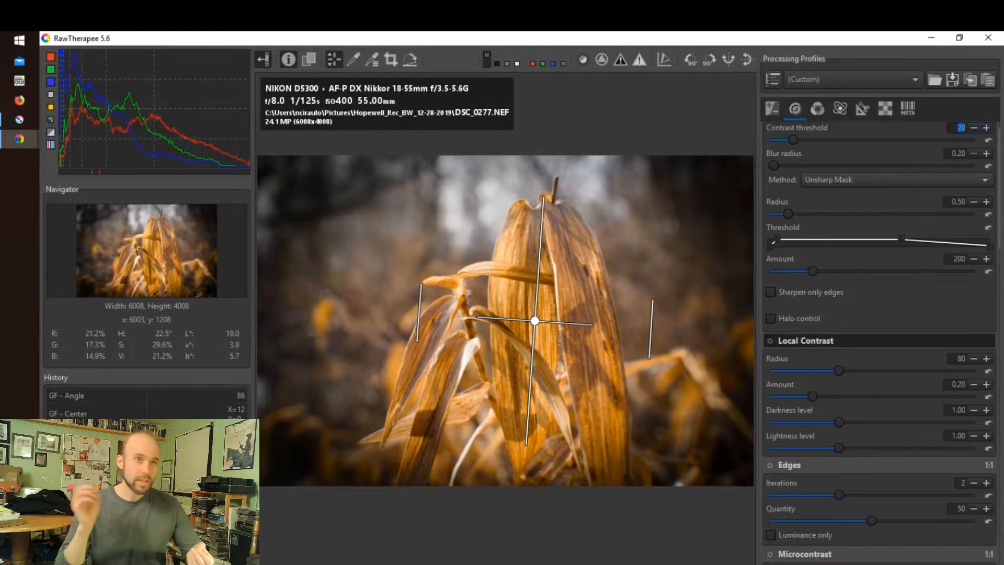
{"action": "scroll", "coordinate": [878, 340], "scroll_direction": "down", "scroll_amount": 8}
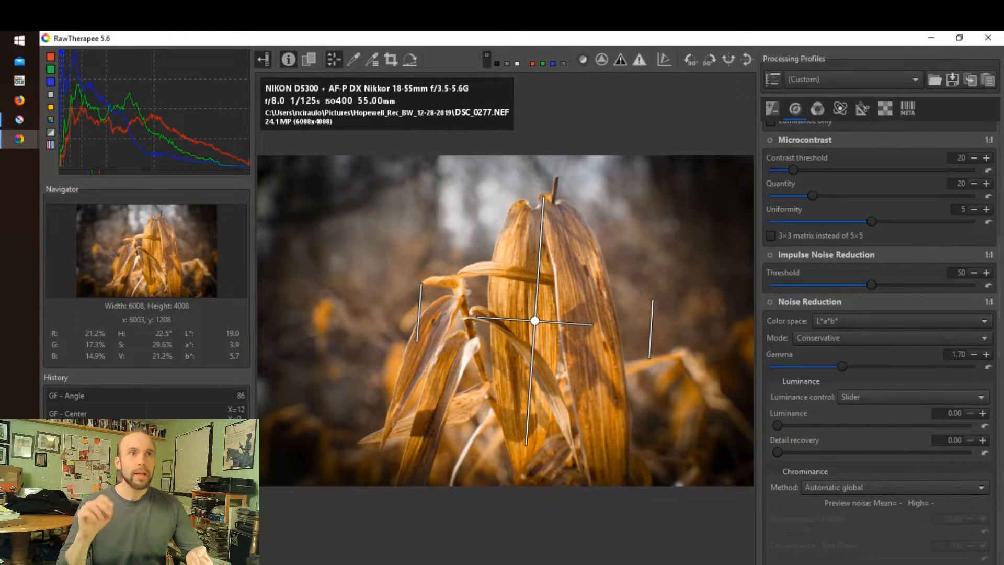
{"action": "scroll", "coordinate": [879, 340], "scroll_direction": "down", "scroll_amount": 10}
{"action": "scroll", "coordinate": [879, 340], "scroll_direction": "down", "scroll_amount": 3}
{"action": "scroll", "coordinate": [879, 340], "scroll_direction": "up", "scroll_amount": 20}
Enable Dynamic Range Compression in the exposure tools and set its amount to 14 and detail to 10
{"action": "left_click", "coordinate": [772, 108]}
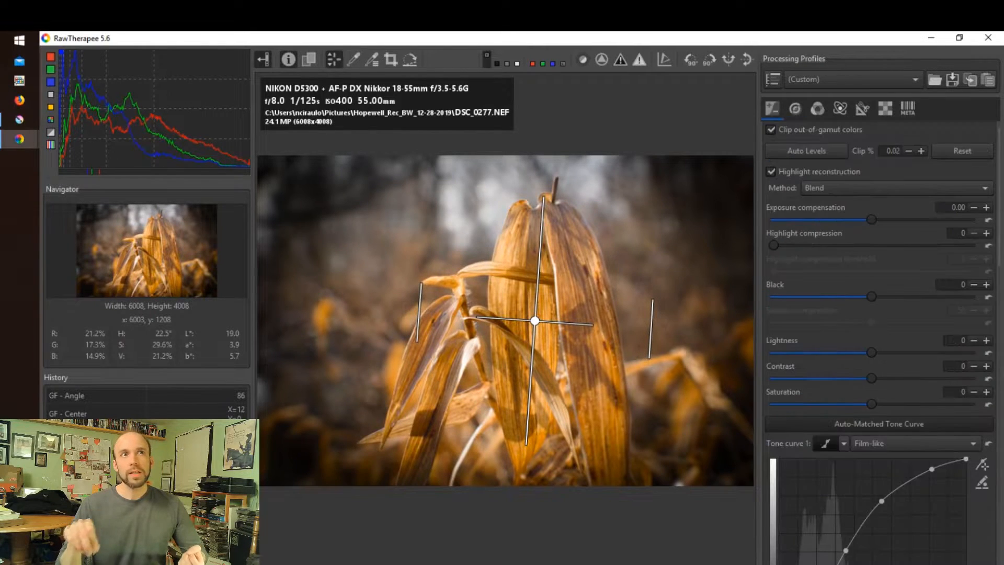
{"action": "scroll", "coordinate": [878, 340], "scroll_direction": "down", "scroll_amount": 8}
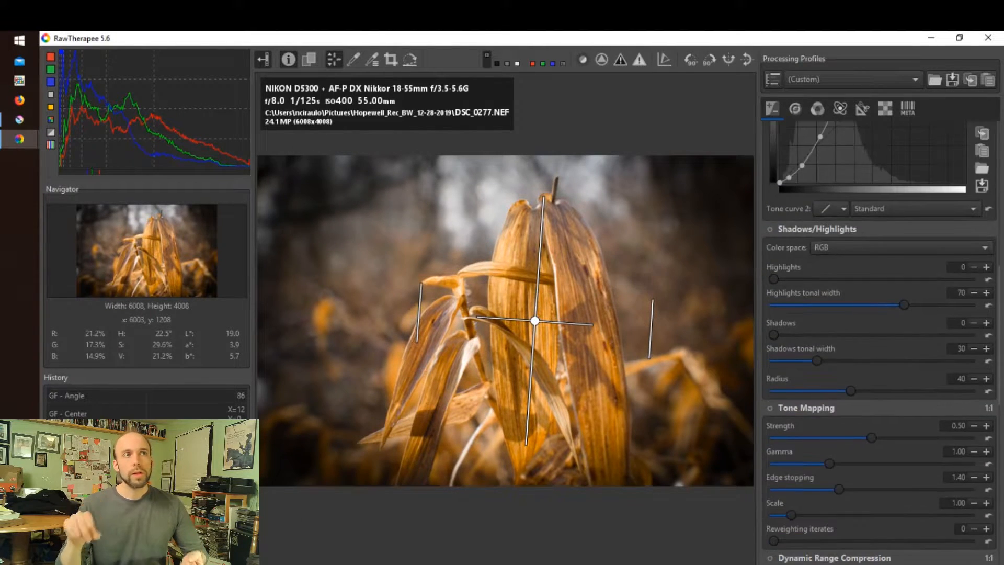
{"action": "scroll", "coordinate": [878, 340], "scroll_direction": "down", "scroll_amount": 2}
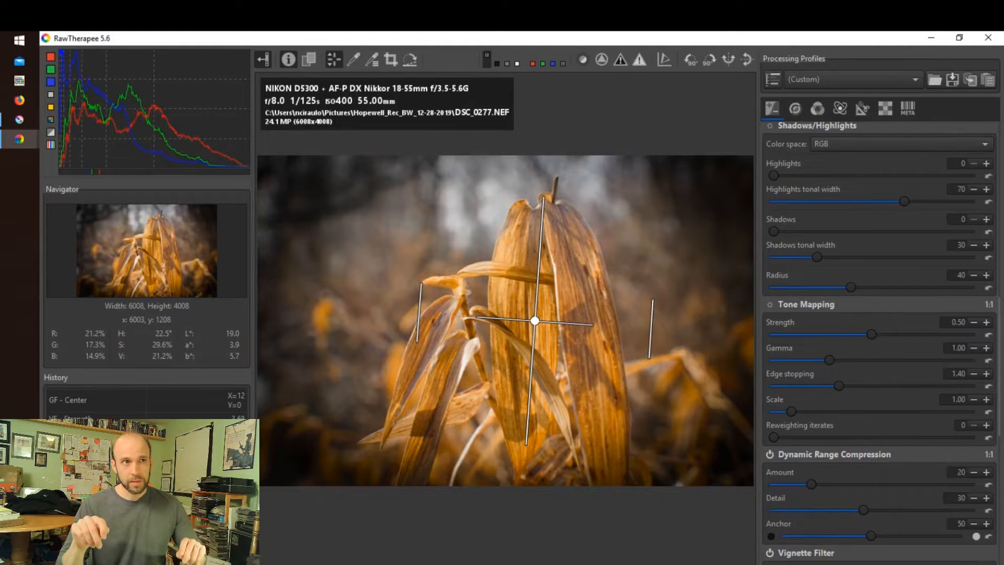
{"action": "mouse_move", "coordinate": [805, 484]}
{"action": "left_mouse_down"}
{"action": "mouse_move", "coordinate": [856, 484]}
{"action": "mouse_move", "coordinate": [799, 484]}
{"action": "left_mouse_up"}
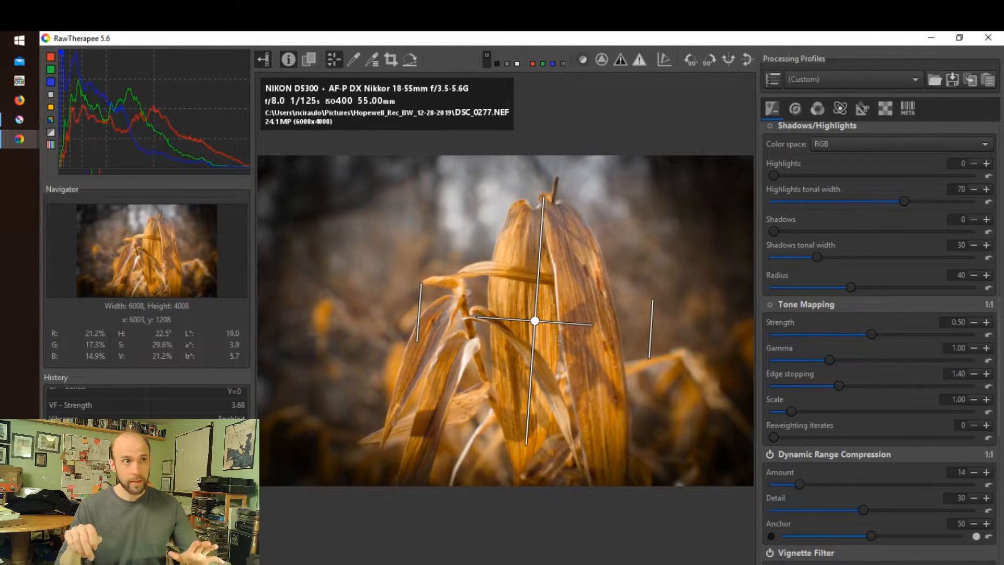
{"action": "left_click_drag", "start_coordinate": [863, 509], "coordinate": [832, 510]}
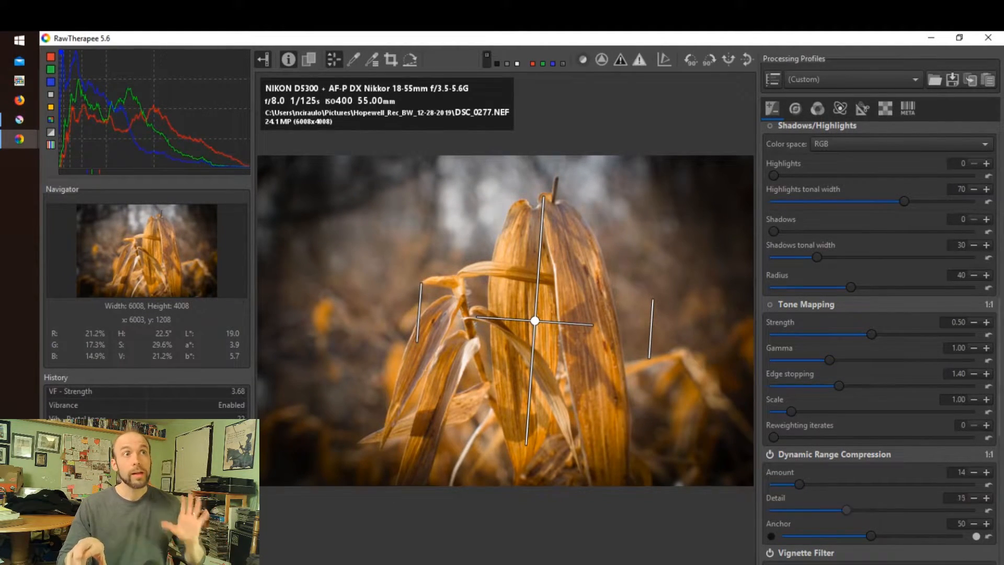
Set the L*a*b* contrast to -1, enable L*a*b* Adjustments, and check the curve types available for L*
{"action": "scroll", "coordinate": [850, 511], "scroll_direction": "down", "scroll_amount": 10}
{"action": "mouse_move", "coordinate": [871, 359]}
{"action": "left_mouse_down"}
{"action": "mouse_move", "coordinate": [910, 359]}
{"action": "mouse_move", "coordinate": [870, 359]}
{"action": "left_mouse_up"}
{"action": "left_click", "coordinate": [769, 304]}
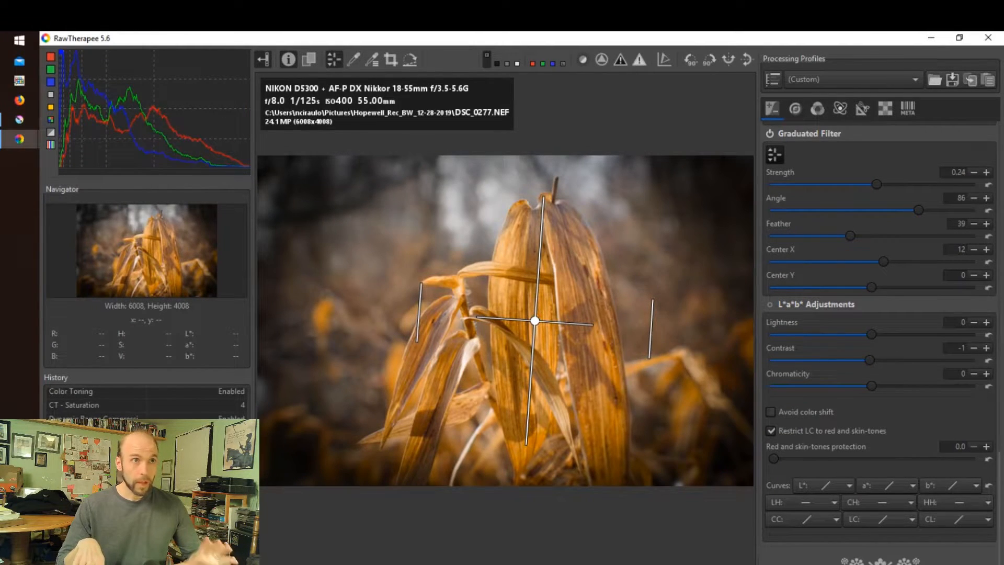
{"action": "scroll", "coordinate": [879, 340], "scroll_direction": "down", "scroll_amount": 1}
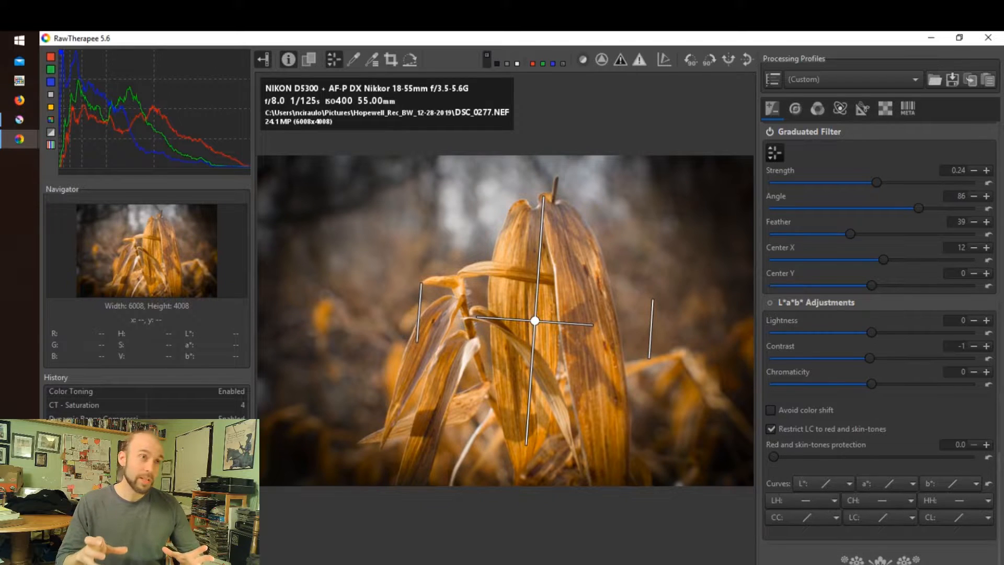
{"action": "left_click", "coordinate": [849, 483]}
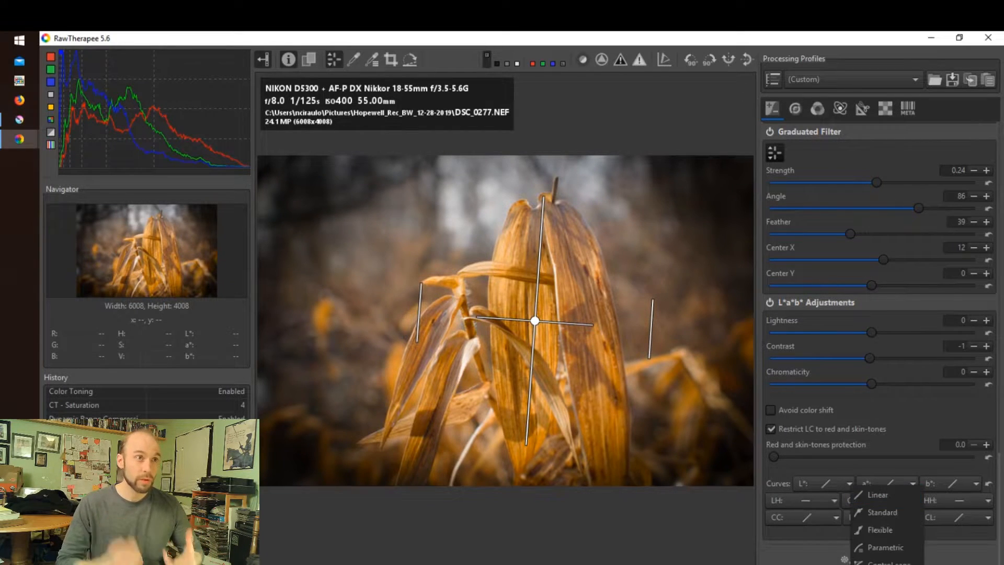
{"action": "left_click", "coordinate": [826, 483]}
Switch to Krita to compare its touched-up photo, and return to the RawTherapee editor
{"action": "left_click", "coordinate": [19, 120]}
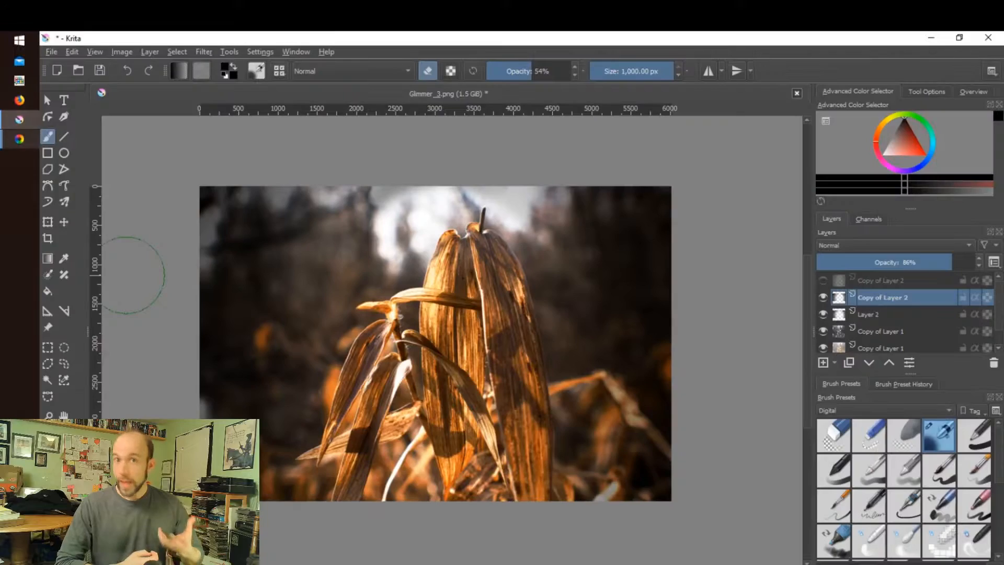
{"action": "left_click", "coordinate": [19, 139]}
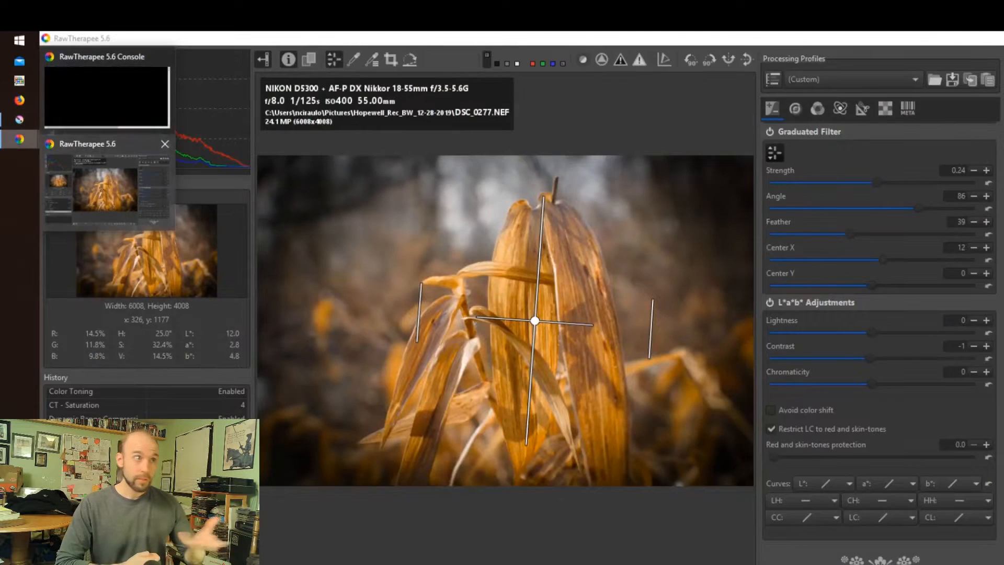
{"action": "left_click", "coordinate": [107, 188]}
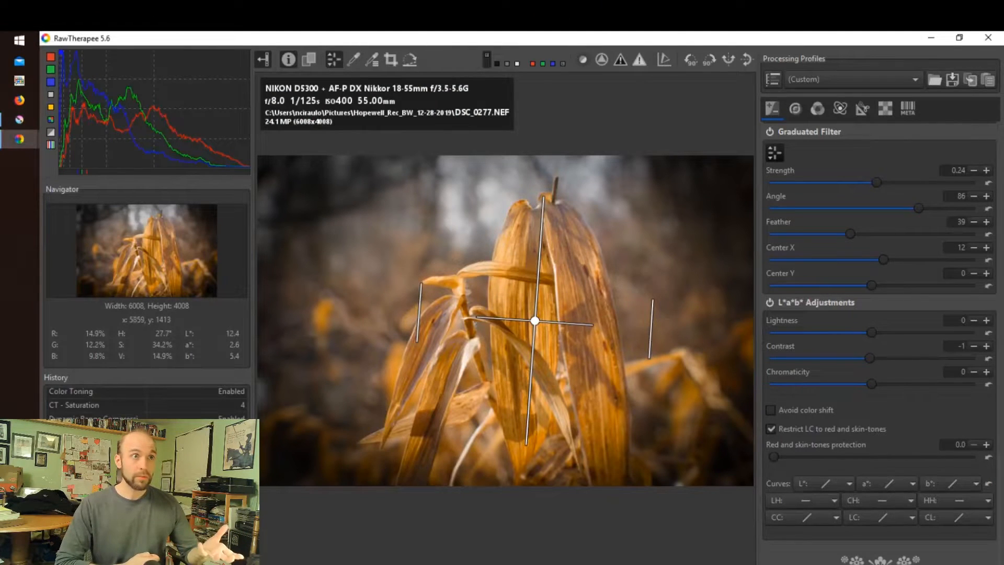
Enable CIE Color Appearance Model 2002 and set lightness (J) to -22.7 and contrast (J) to 23.3
{"action": "left_click", "coordinate": [839, 108]}
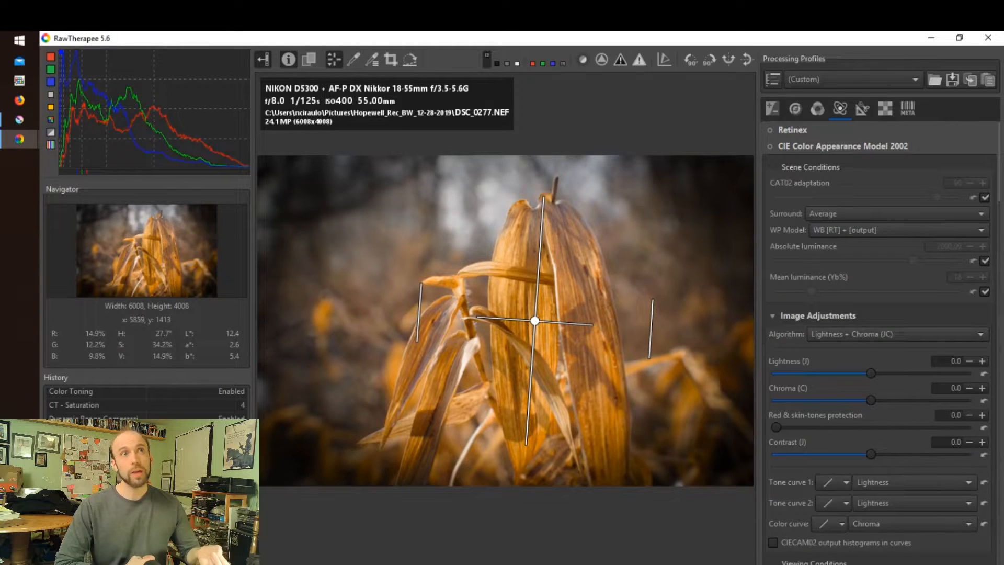
{"action": "left_click_drag", "start_coordinate": [871, 270], "coordinate": [848, 270]}
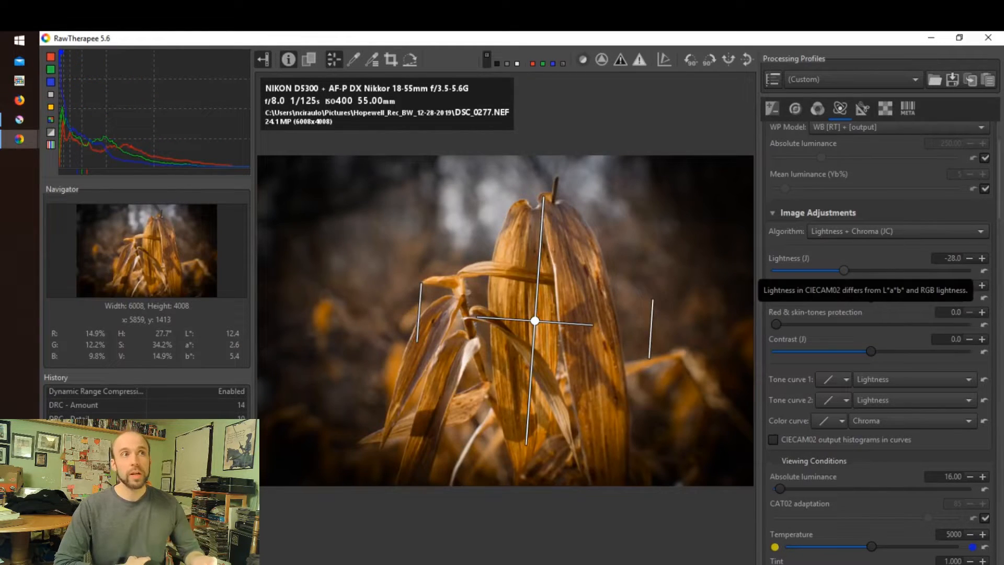
{"action": "left_click_drag", "start_coordinate": [870, 351], "coordinate": [893, 351]}
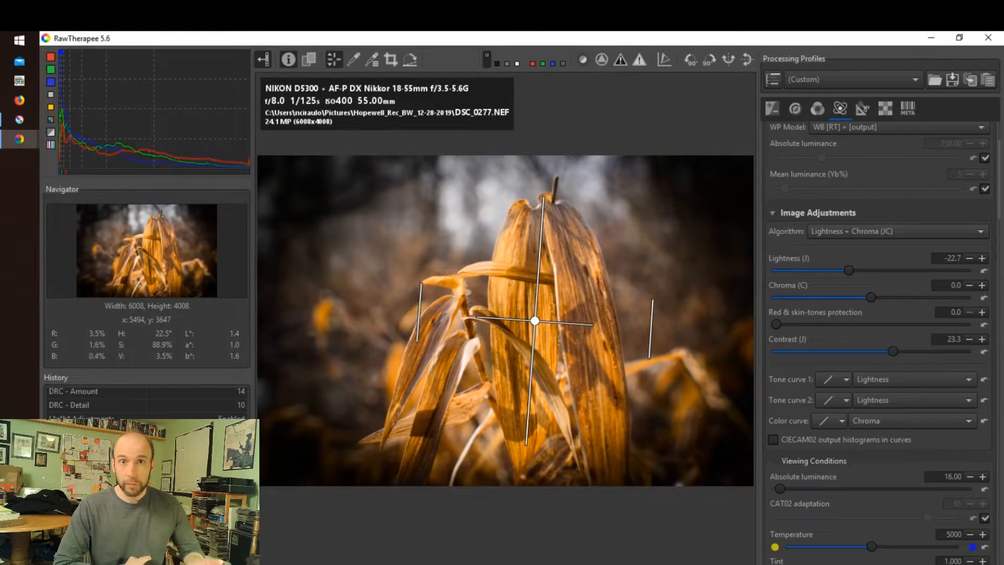
Check the tone curve options of the CIE color model and set the color curve's mode to Saturation
{"action": "left_click", "coordinate": [846, 379]}
{"action": "left_click", "coordinate": [914, 379]}
{"action": "left_click", "coordinate": [914, 379]}
{"action": "left_click", "coordinate": [914, 379]}
{"action": "left_click", "coordinate": [914, 400]}
{"action": "left_click", "coordinate": [913, 400]}
{"action": "left_click", "coordinate": [912, 421]}
{"action": "left_click", "coordinate": [912, 433]}
Try a Standard color curve bent downward to desaturate the photo, undo it, and return to the exposure tools
{"action": "left_click", "coordinate": [842, 420]}
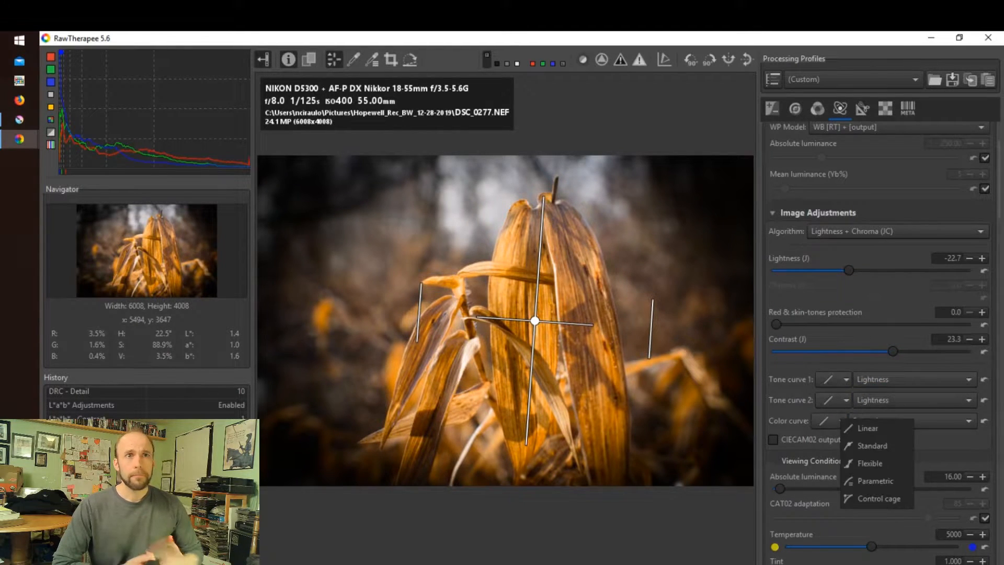
{"action": "left_click", "coordinate": [869, 446]}
{"action": "left_click_drag", "start_coordinate": [908, 530], "coordinate": [863, 564]}
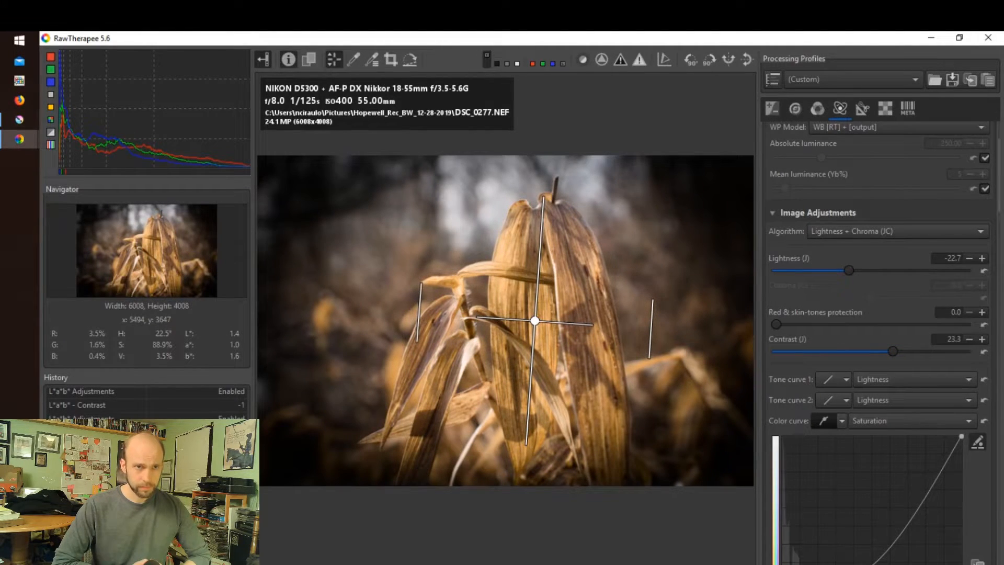
{"action": "scroll", "coordinate": [863, 562], "scroll_direction": "down", "scroll_amount": 2}
{"action": "left_click_drag", "start_coordinate": [862, 491], "coordinate": [829, 506]}
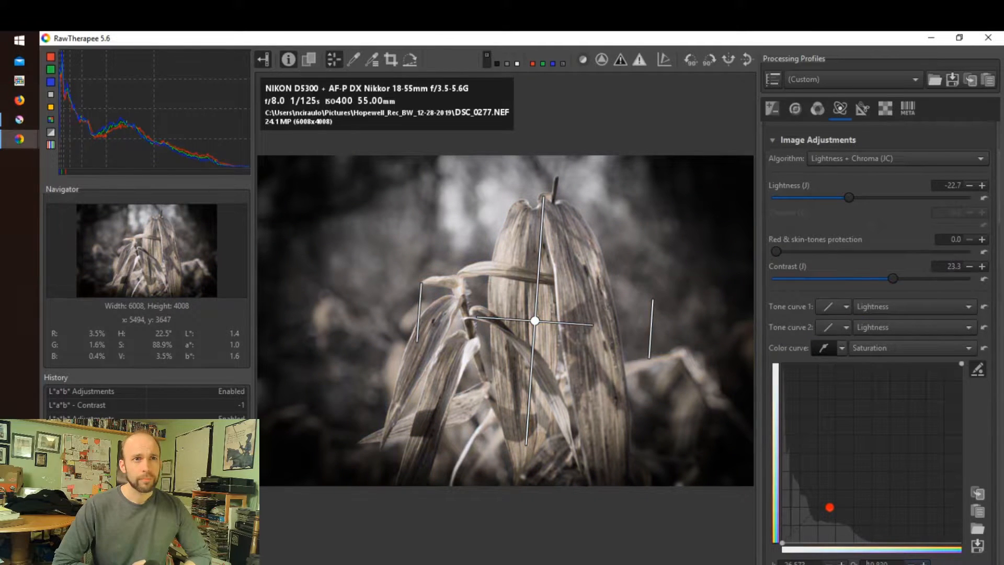
{"action": "key", "text": "ctrl+z"}
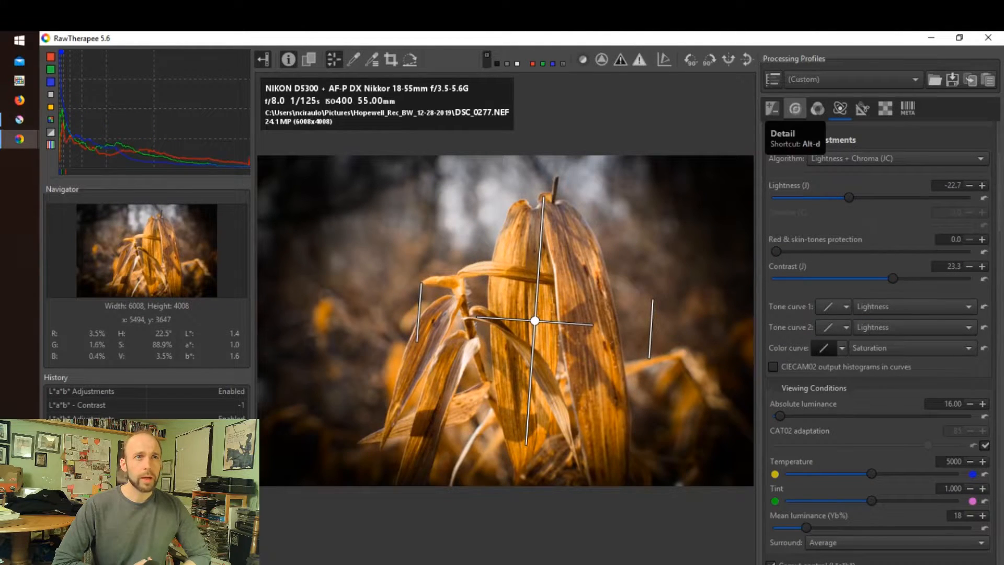
{"action": "left_click", "coordinate": [772, 108]}
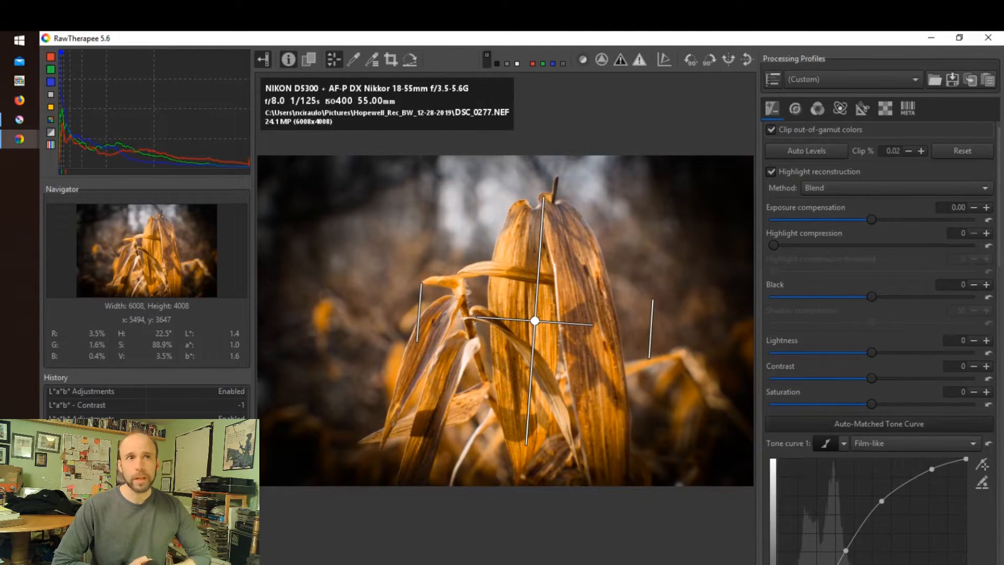
Set Tone curve 1's mode to Saturation and Value Blending and reshape its midtone points to darken the photo
{"action": "scroll", "coordinate": [878, 340], "scroll_direction": "down", "scroll_amount": 4}
{"action": "left_click", "coordinate": [912, 339]}
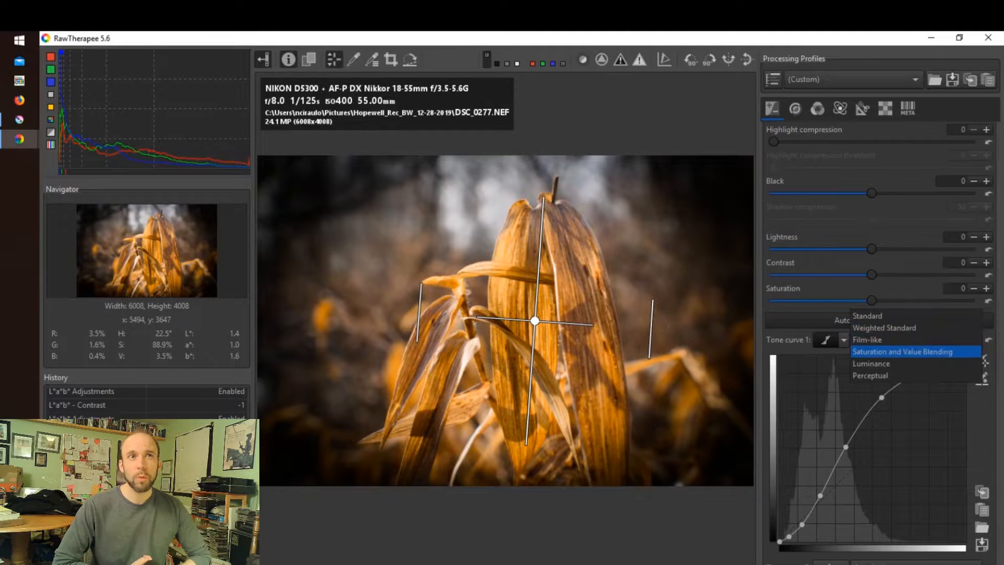
{"action": "left_click", "coordinate": [902, 352]}
{"action": "mouse_move", "coordinate": [845, 447]}
{"action": "left_mouse_down"}
{"action": "mouse_move", "coordinate": [854, 453]}
{"action": "mouse_move", "coordinate": [840, 443]}
{"action": "left_mouse_up"}
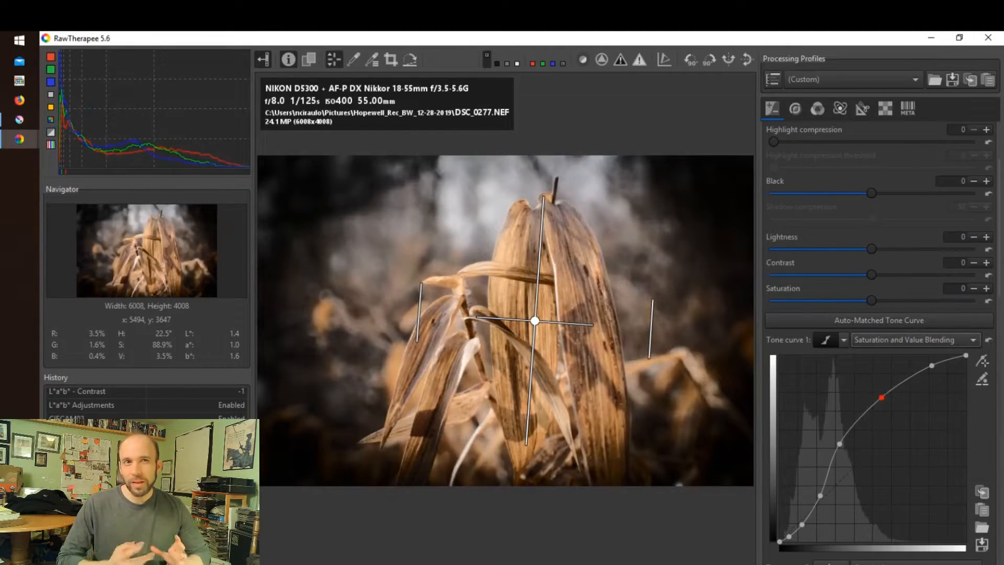
{"action": "left_click_drag", "start_coordinate": [882, 398], "coordinate": [892, 404]}
{"action": "scroll", "coordinate": [892, 403], "scroll_direction": "up", "scroll_amount": 4}
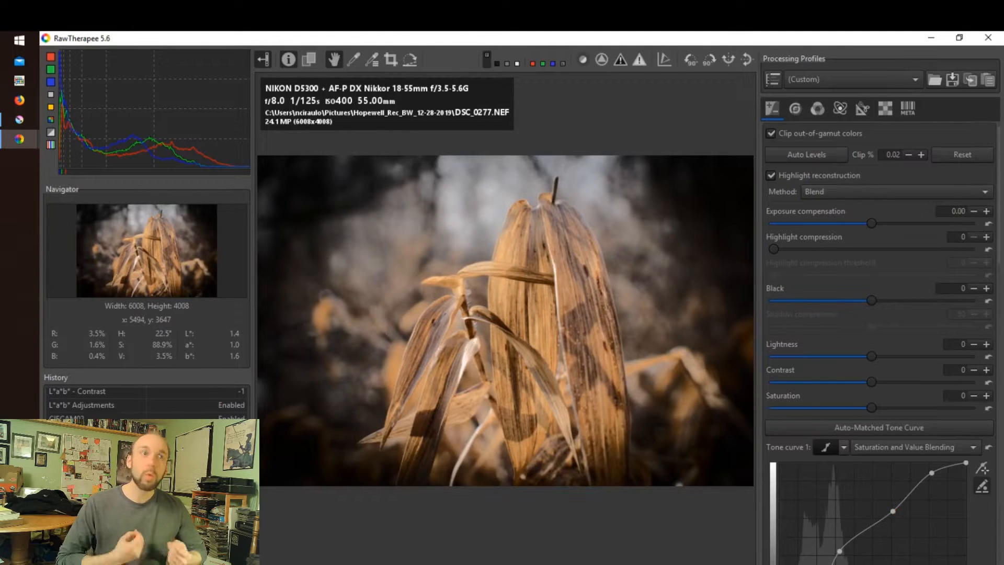
{"action": "left_click_drag", "start_coordinate": [891, 510], "coordinate": [885, 507]}
{"action": "left_click_drag", "start_coordinate": [839, 550], "coordinate": [821, 564]}
{"action": "scroll", "coordinate": [885, 507], "scroll_direction": "down", "scroll_amount": 5}
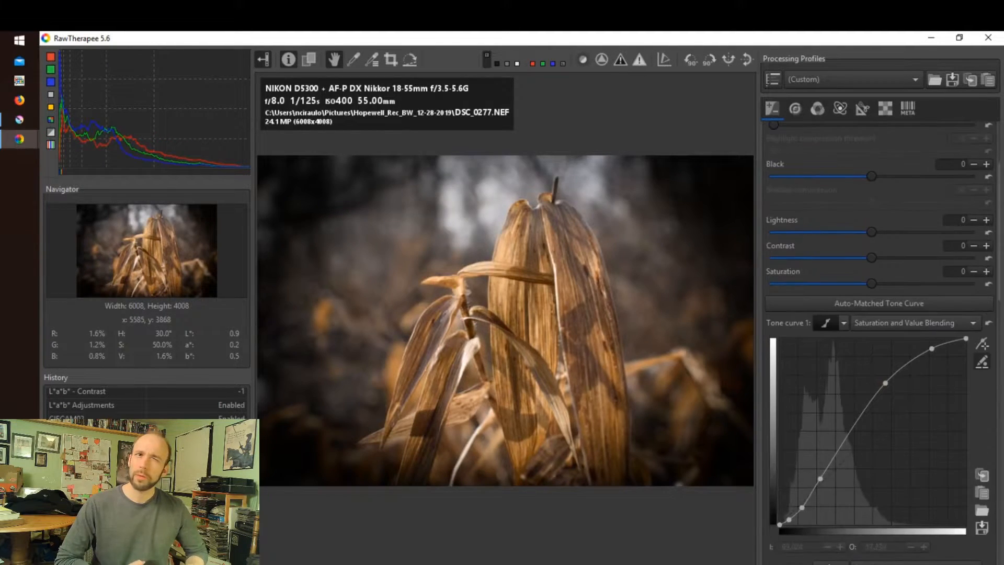
Compare against the touched-up photo in Krita and lower the shadow-midtone point of Tone curve 1 slightly
{"action": "left_click", "coordinate": [19, 119]}
{"action": "left_click", "coordinate": [19, 119]}
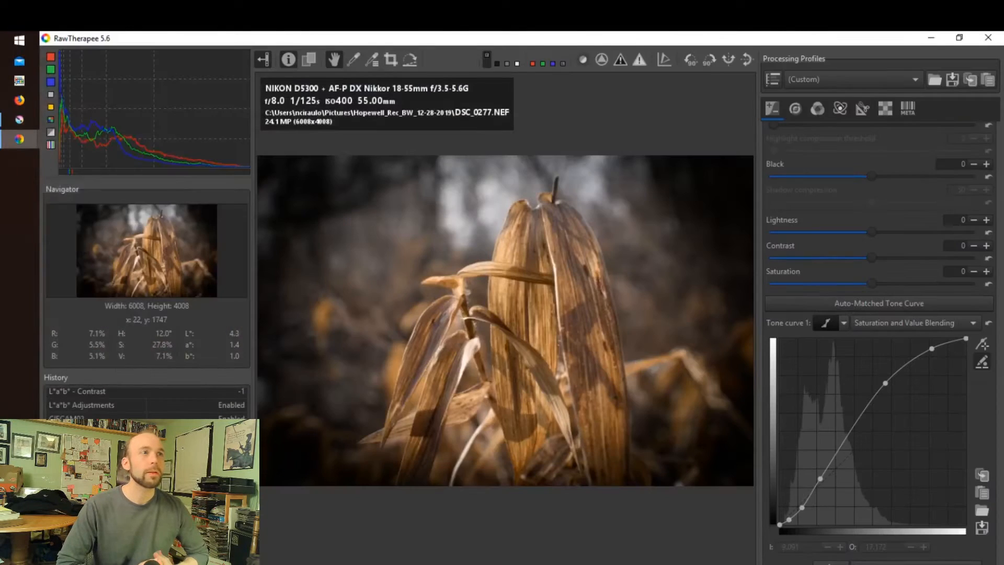
{"action": "left_click_drag", "start_coordinate": [820, 478], "coordinate": [828, 481]}
{"action": "left_click", "coordinate": [19, 119]}
{"action": "left_click", "coordinate": [19, 119]}
Set the exposure lightness to 3, contrast to 11 and saturation to 17, comparing against the photo in Krita
{"action": "left_click_drag", "start_coordinate": [871, 283], "coordinate": [886, 257]}
{"action": "left_click", "coordinate": [19, 120]}
{"action": "left_click", "coordinate": [20, 120]}
{"action": "left_click_drag", "start_coordinate": [871, 231], "coordinate": [876, 232]}
{"action": "left_click_drag", "start_coordinate": [889, 284], "coordinate": [893, 283]}
{"action": "left_click", "coordinate": [19, 119]}
{"action": "left_click", "coordinate": [20, 120]}
{"action": "left_click", "coordinate": [20, 119]}
{"action": "left_click", "coordinate": [19, 119]}
Review the Exposure settings and the mode options of Tone curve 2
{"action": "scroll", "coordinate": [878, 314], "scroll_direction": "up", "scroll_amount": 4}
{"action": "scroll", "coordinate": [878, 314], "scroll_direction": "up", "scroll_amount": 1}
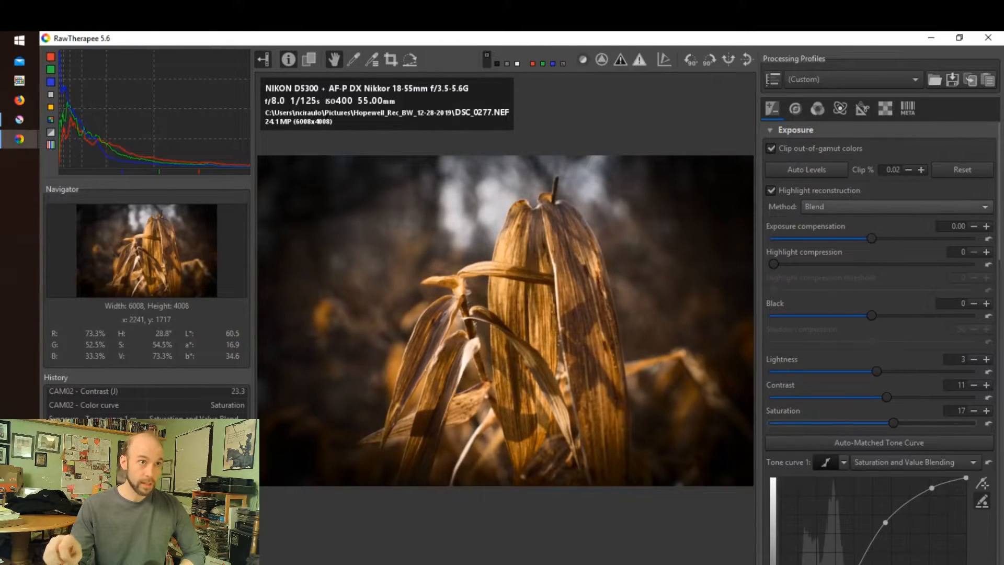
{"action": "scroll", "coordinate": [880, 343], "scroll_direction": "down", "scroll_amount": 6}
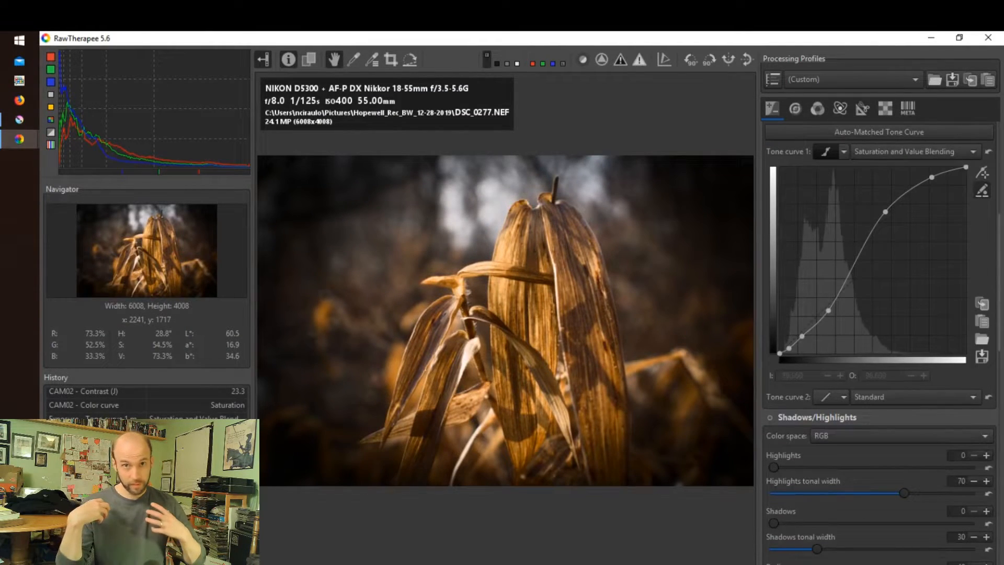
{"action": "left_click", "coordinate": [912, 397]}
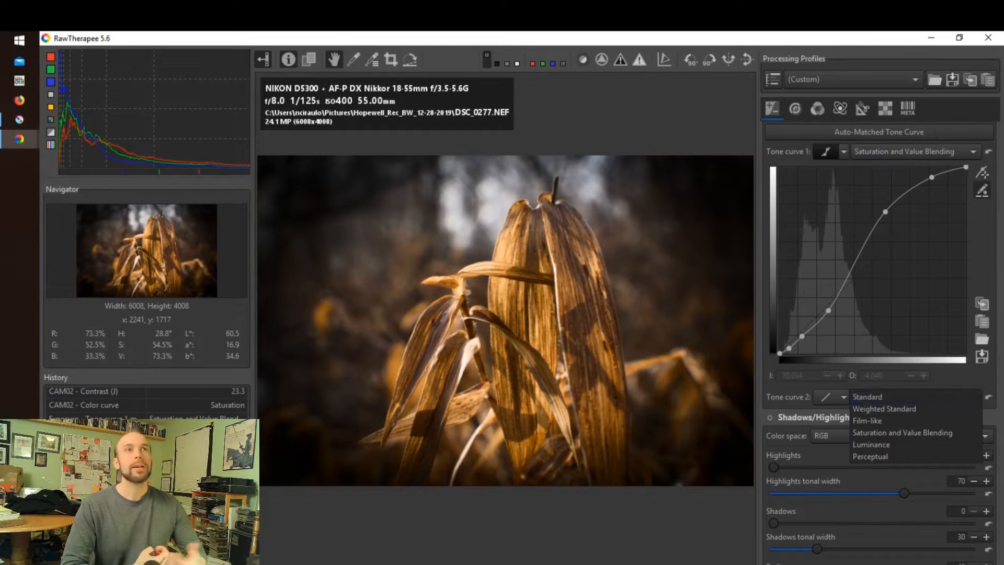
{"action": "key", "text": "Escape"}
Set Shadows/Highlights to highlights 83 with tonal width 100 and shadows 3 with tonal width 20, comparing against Krita
{"action": "left_click_drag", "start_coordinate": [773, 467], "coordinate": [970, 467]}
{"action": "left_click_drag", "start_coordinate": [773, 523], "coordinate": [795, 549]}
{"action": "key", "text": "alt+Tab"}
{"action": "key", "text": "alt+Tab"}
{"action": "key", "text": "alt+Tab"}
{"action": "key", "text": "alt+Tab"}
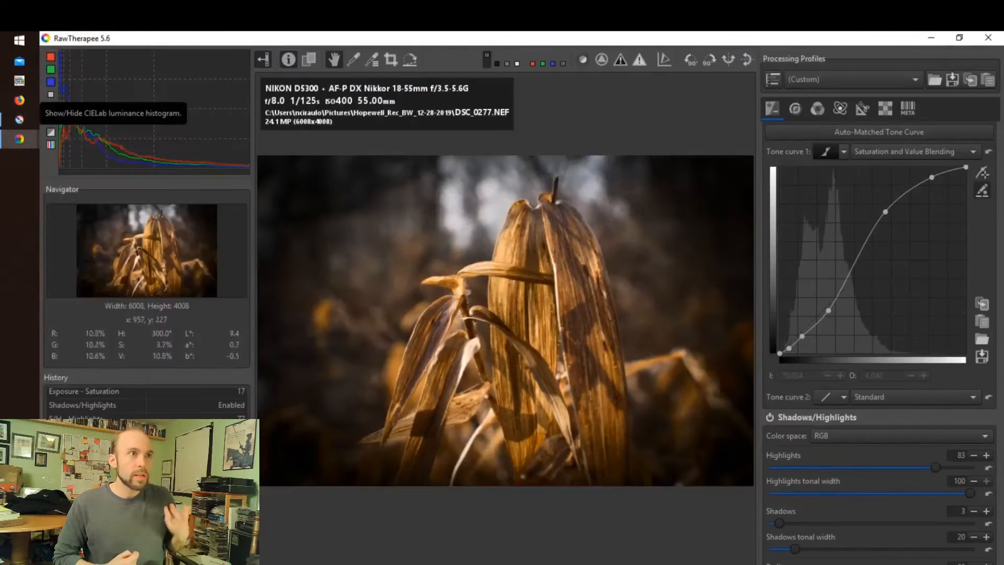
Enable Sharpening and set its contrast threshold to 50
{"action": "scroll", "coordinate": [901, 535], "scroll_direction": "up", "scroll_amount": 5}
{"action": "left_click", "coordinate": [795, 108]}
{"action": "left_click", "coordinate": [770, 129]}
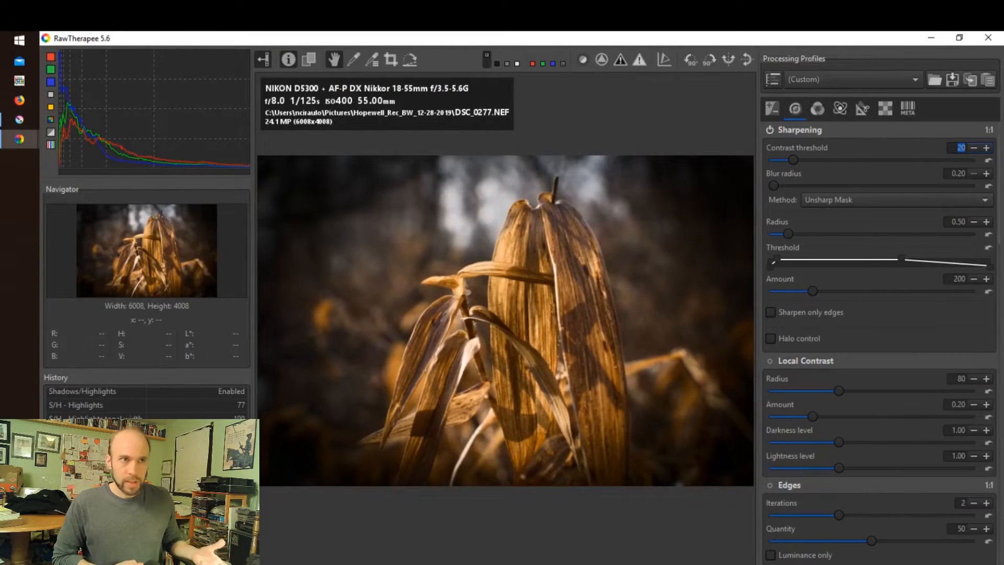
{"action": "type", "text": "55"}
{"action": "key", "text": "Return"}
Enable Local Contrast with amount 0.27, darkness level 1.21 and lightness level 1.43
{"action": "scroll", "coordinate": [836, 313], "scroll_direction": "down", "scroll_amount": 4}
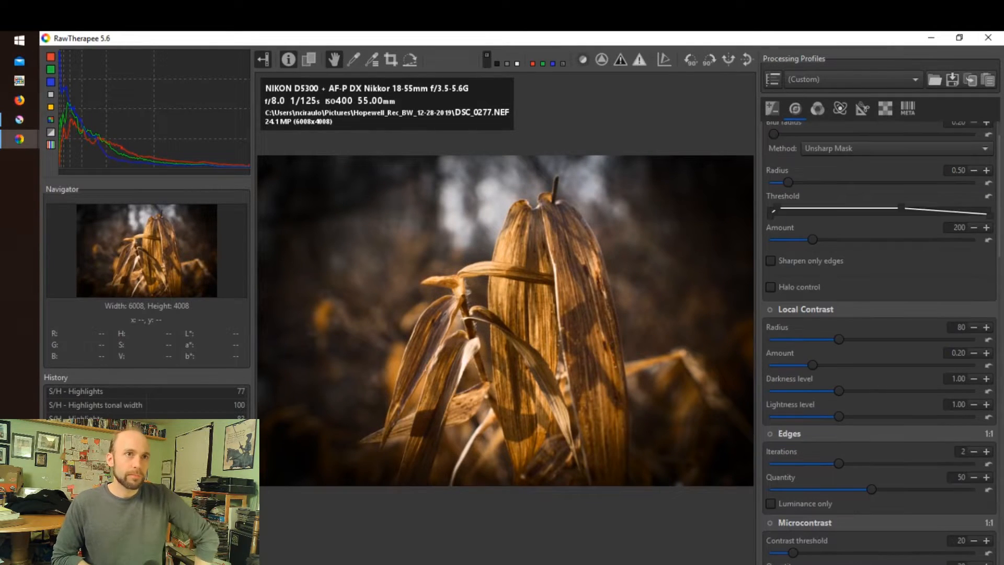
{"action": "left_click", "coordinate": [769, 258]}
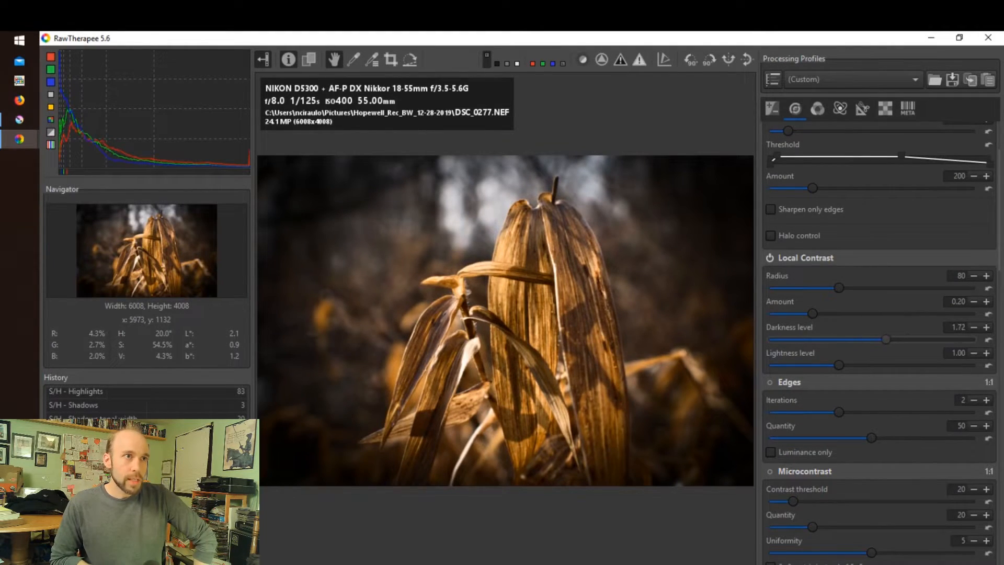
{"action": "left_click_drag", "start_coordinate": [812, 313], "coordinate": [887, 313]}
{"action": "left_click_drag", "start_coordinate": [829, 339], "coordinate": [852, 339]}
{"action": "left_click_drag", "start_coordinate": [839, 365], "coordinate": [892, 365]}
{"action": "left_click_drag", "start_coordinate": [888, 313], "coordinate": [827, 313]}
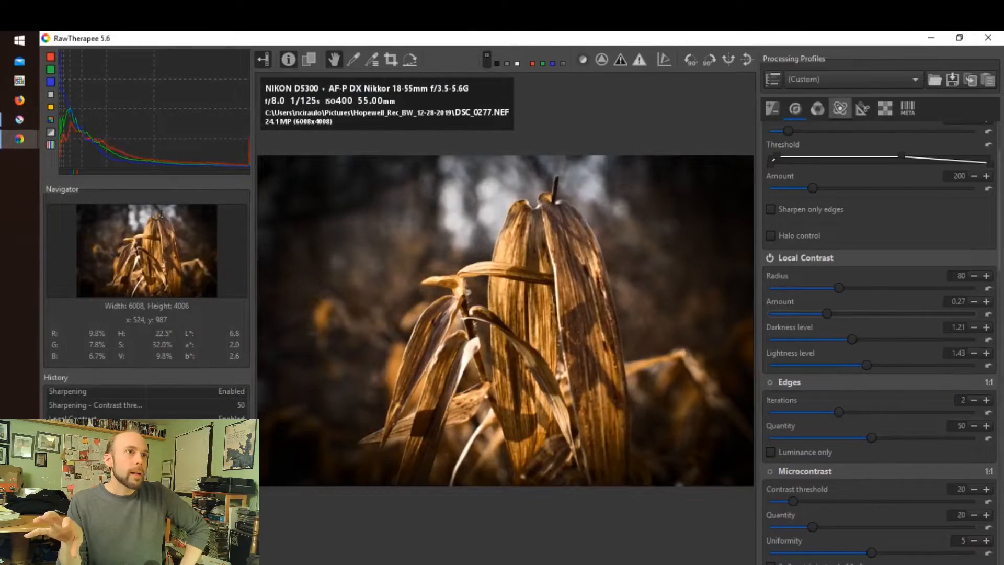
Enable the Channel Mixer and try red 102.4 and green 6.2 in the red channel, comparing against Krita
{"action": "key", "text": "alt+c"}
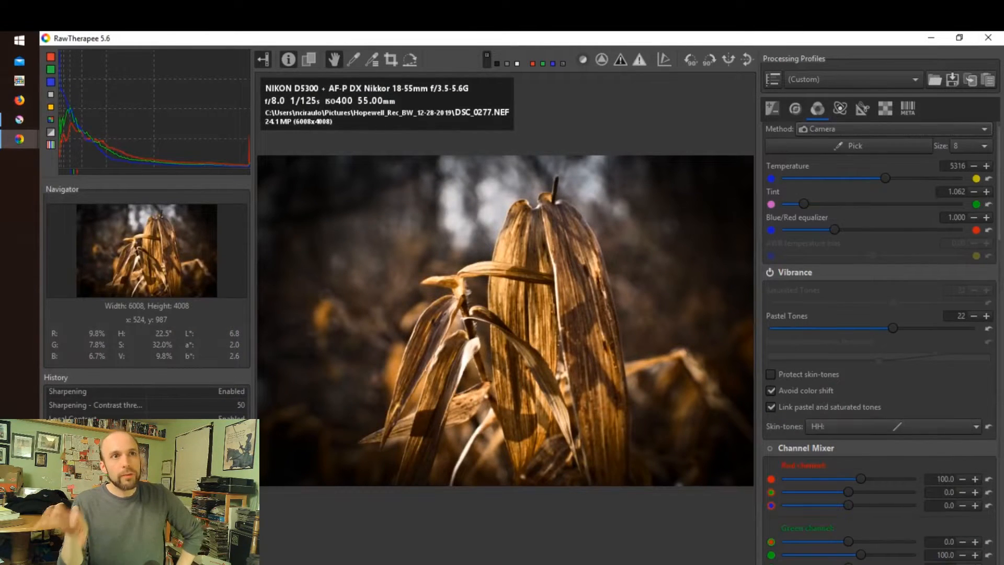
{"action": "scroll", "coordinate": [878, 366], "scroll_direction": "down", "scroll_amount": 2}
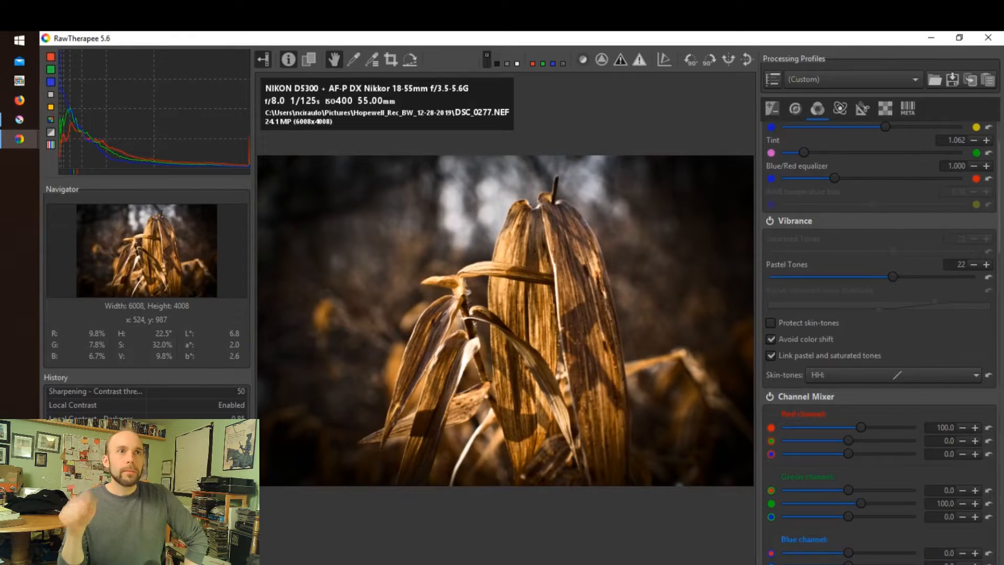
{"action": "left_click_drag", "start_coordinate": [861, 478], "coordinate": [852, 478]}
{"action": "left_click_drag", "start_coordinate": [853, 427], "coordinate": [862, 427]}
{"action": "left_click", "coordinate": [19, 119]}
{"action": "left_click", "coordinate": [19, 119]}
{"action": "left_click", "coordinate": [19, 119]}
{"action": "left_click", "coordinate": [18, 120]}
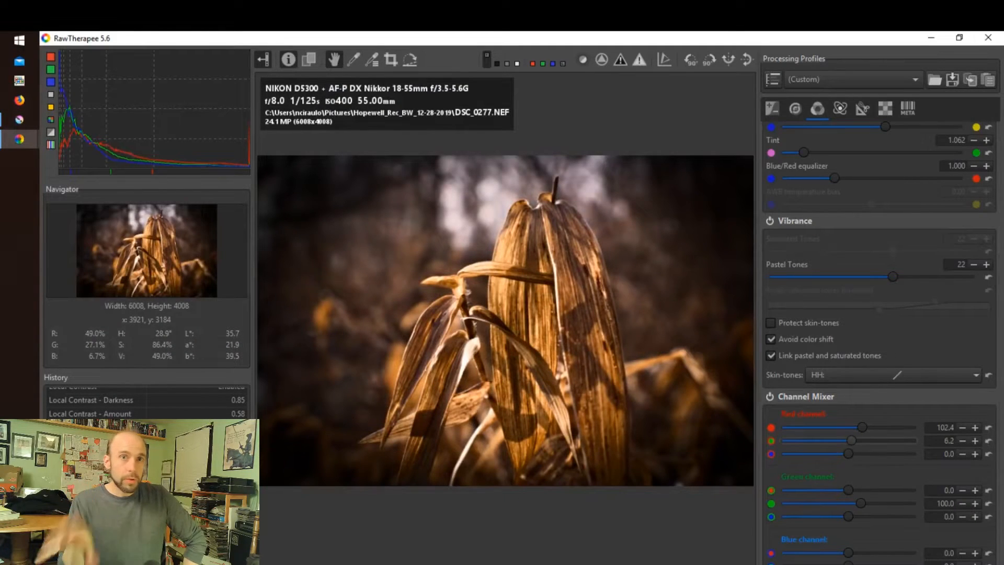
Try further red and green channel mixes against the Krita photo, and disable the Channel Mixer
{"action": "left_click_drag", "start_coordinate": [848, 490], "coordinate": [853, 489]}
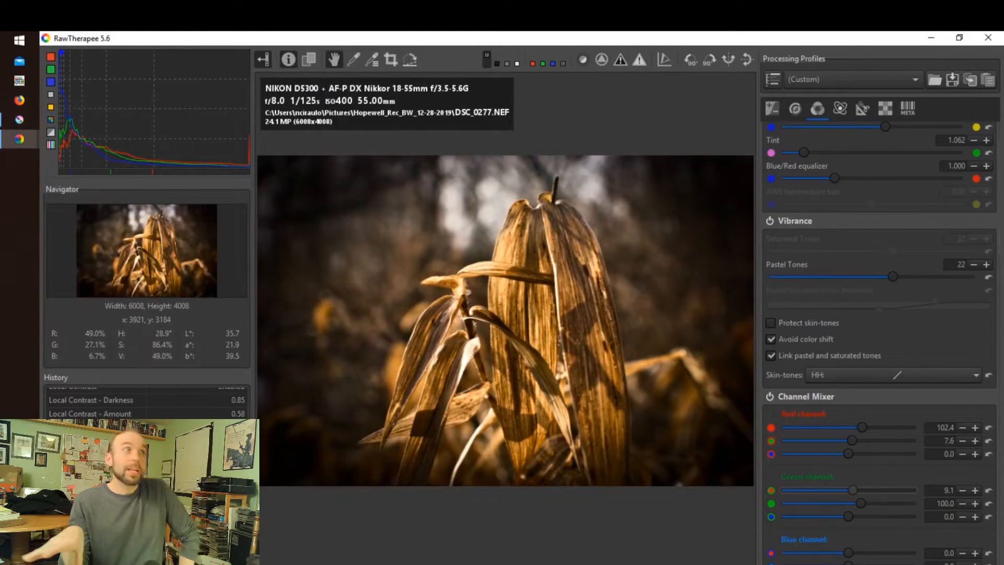
{"action": "left_click", "coordinate": [19, 120]}
{"action": "left_click", "coordinate": [19, 119]}
{"action": "left_click", "coordinate": [19, 120]}
{"action": "left_click", "coordinate": [19, 120]}
{"action": "left_click_drag", "start_coordinate": [851, 453], "coordinate": [858, 427]}
{"action": "left_click", "coordinate": [770, 397]}
Try Vibrance pastel tones at 30 and set them back to 22
{"action": "mouse_move", "coordinate": [892, 277]}
{"action": "left_mouse_down"}
{"action": "mouse_move", "coordinate": [937, 277]}
{"action": "mouse_move", "coordinate": [900, 277]}
{"action": "left_mouse_up"}
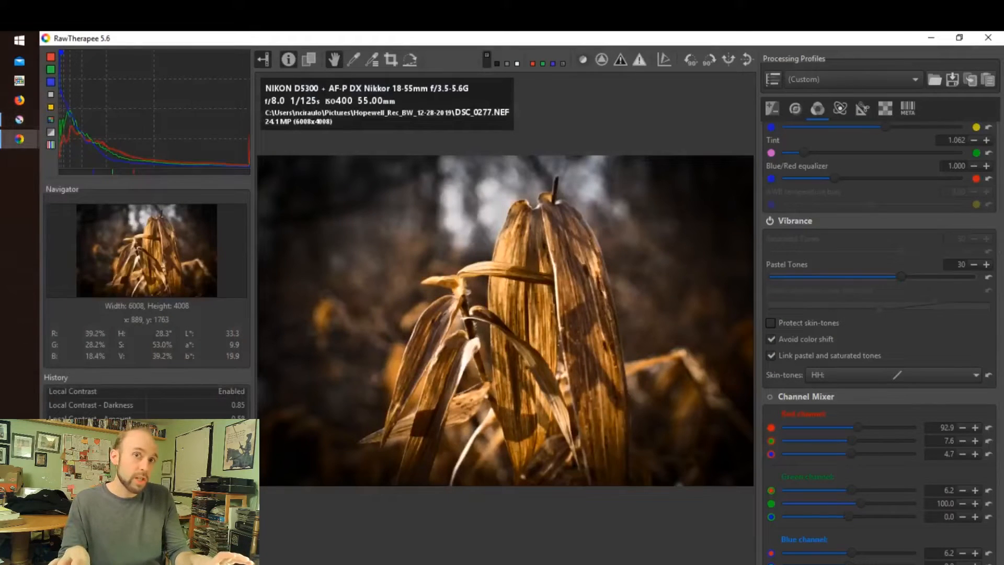
{"action": "left_click_drag", "start_coordinate": [900, 277], "coordinate": [893, 276]}
{"action": "scroll", "coordinate": [878, 340], "scroll_direction": "up", "scroll_amount": 3}
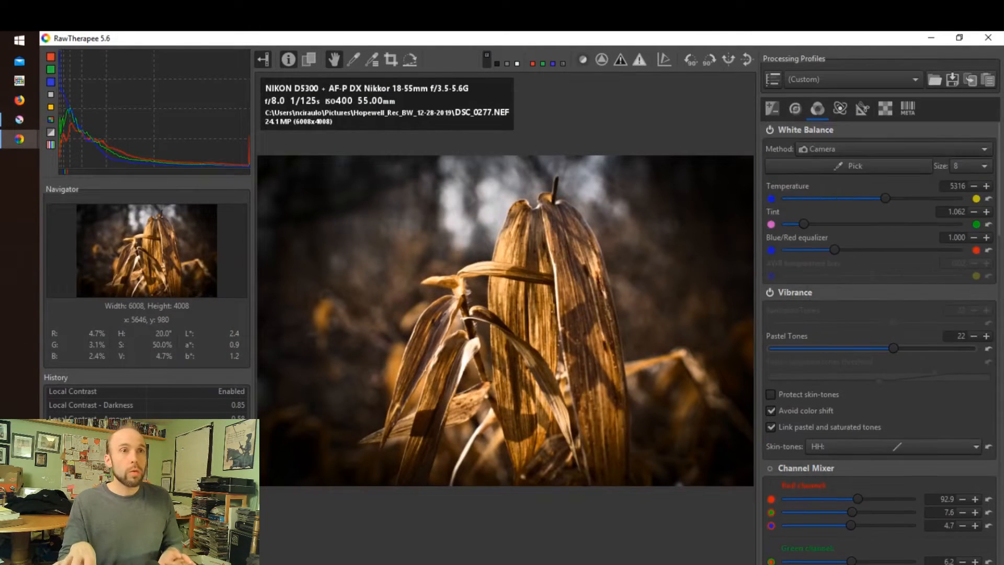